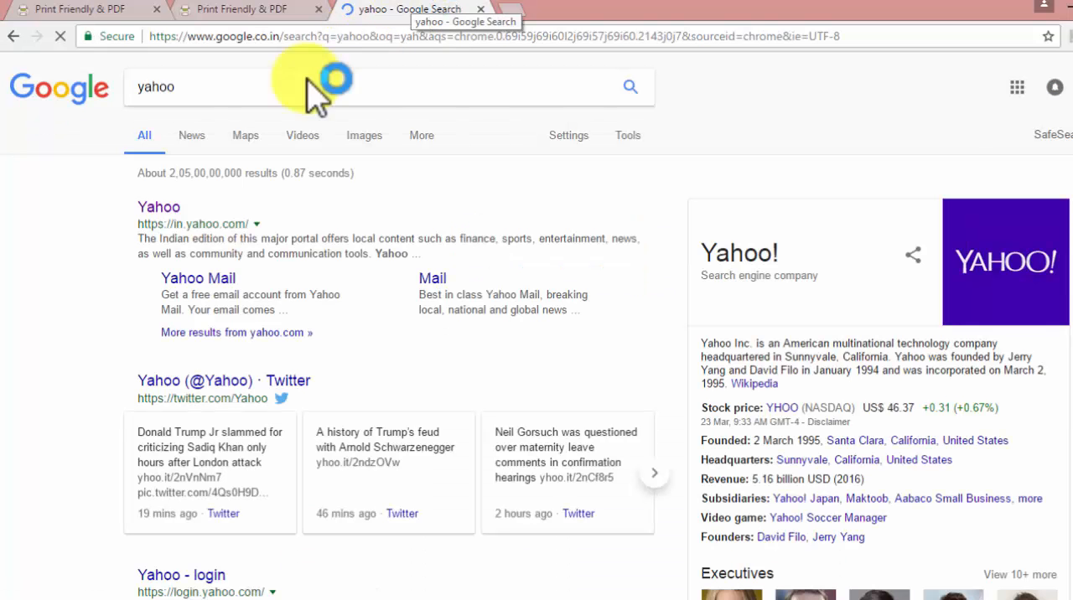
{"action": "left_click", "coordinate": [166, 210]}
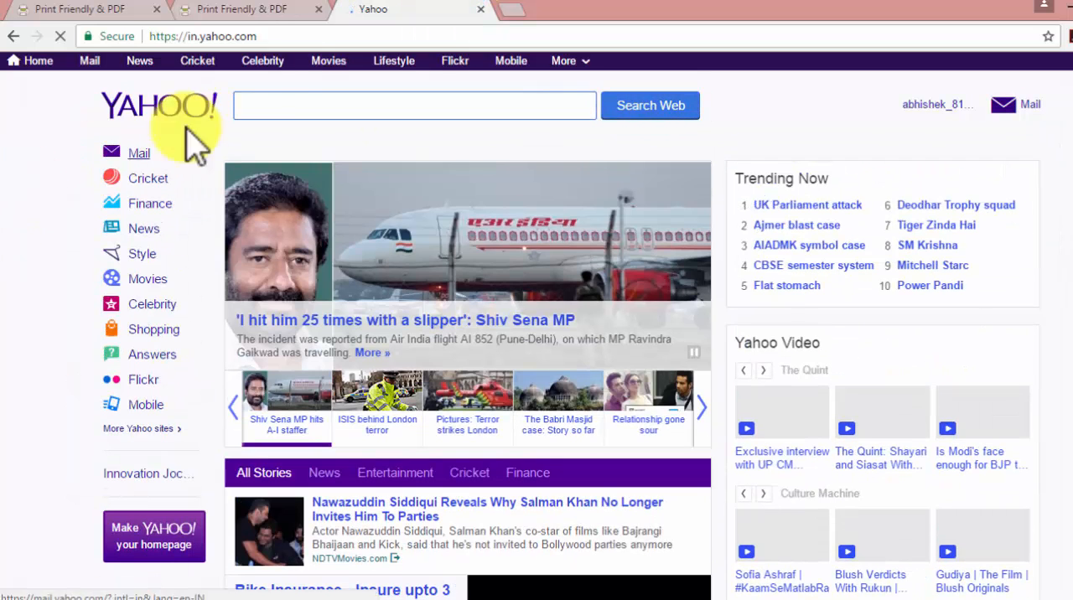
{"action": "left_click", "coordinate": [151, 36]}
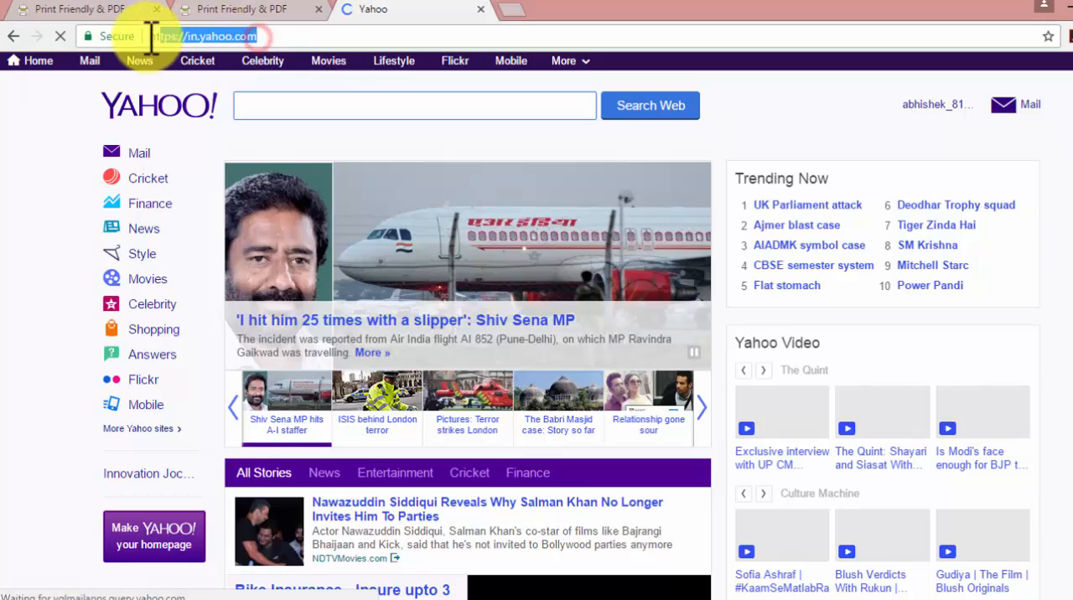
{"action": "right_click", "coordinate": [163, 38]}
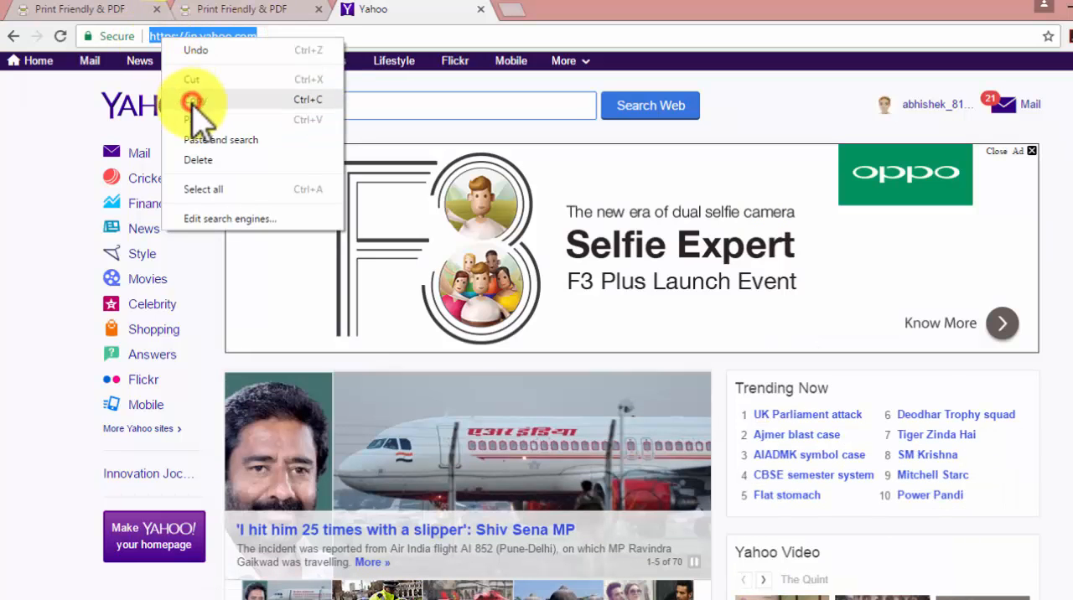
{"action": "left_click", "coordinate": [193, 100]}
{"action": "left_click", "coordinate": [251, 11]}
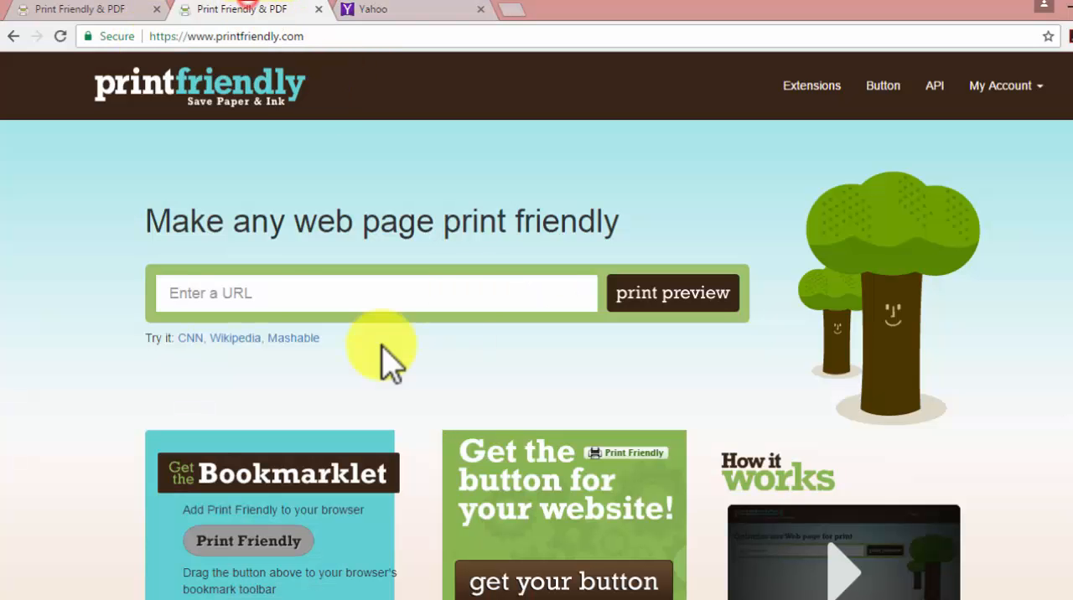
{"action": "left_click", "coordinate": [404, 11]}
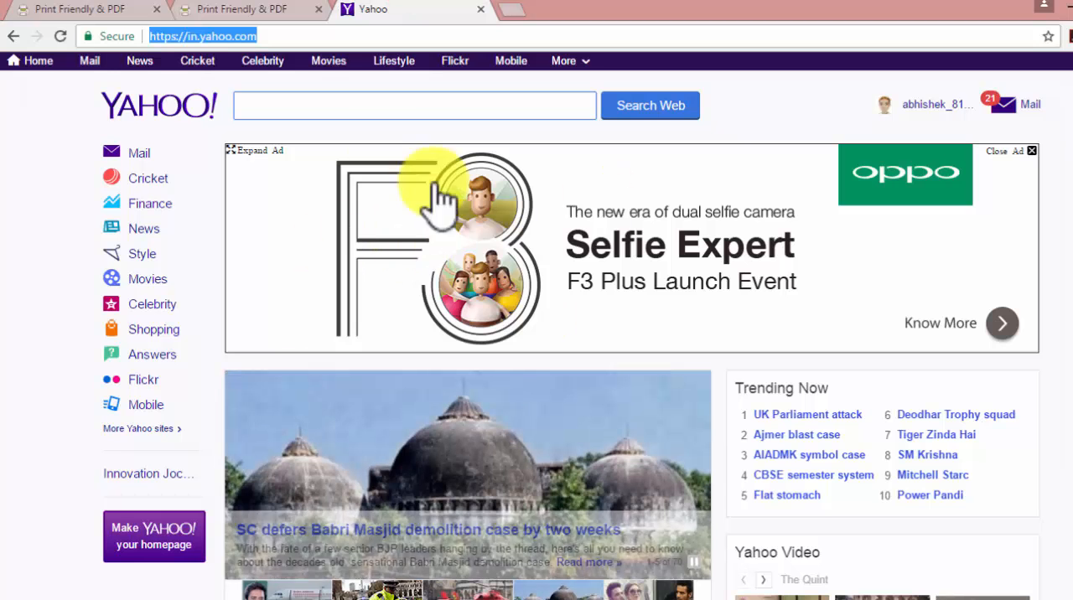
{"action": "left_click", "coordinate": [271, 11]}
{"action": "left_click", "coordinate": [242, 294]}
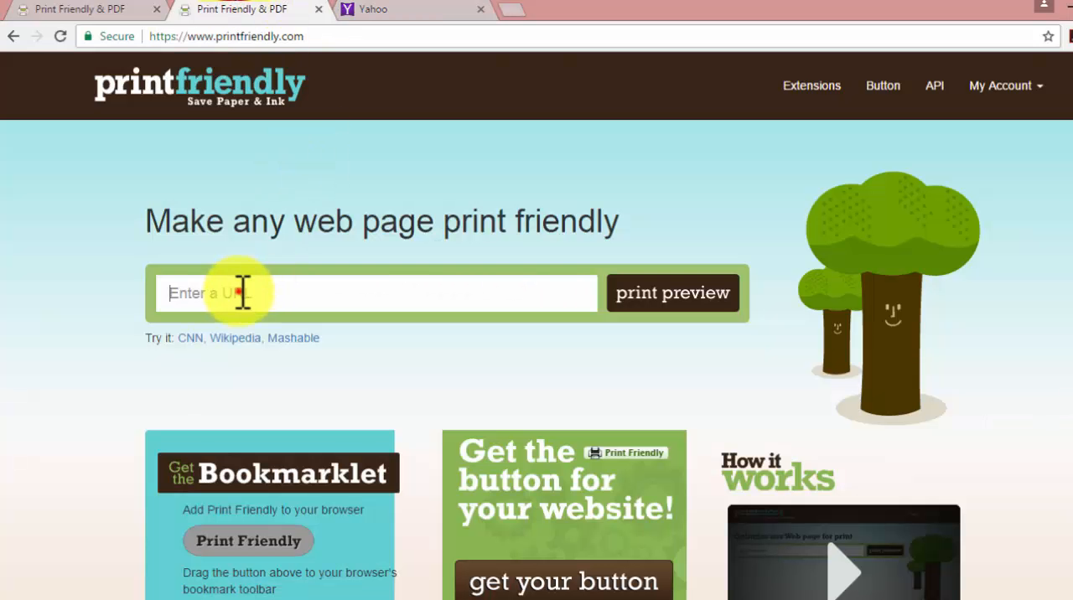
{"action": "right_click", "coordinate": [242, 293]}
{"action": "left_click", "coordinate": [280, 390]}
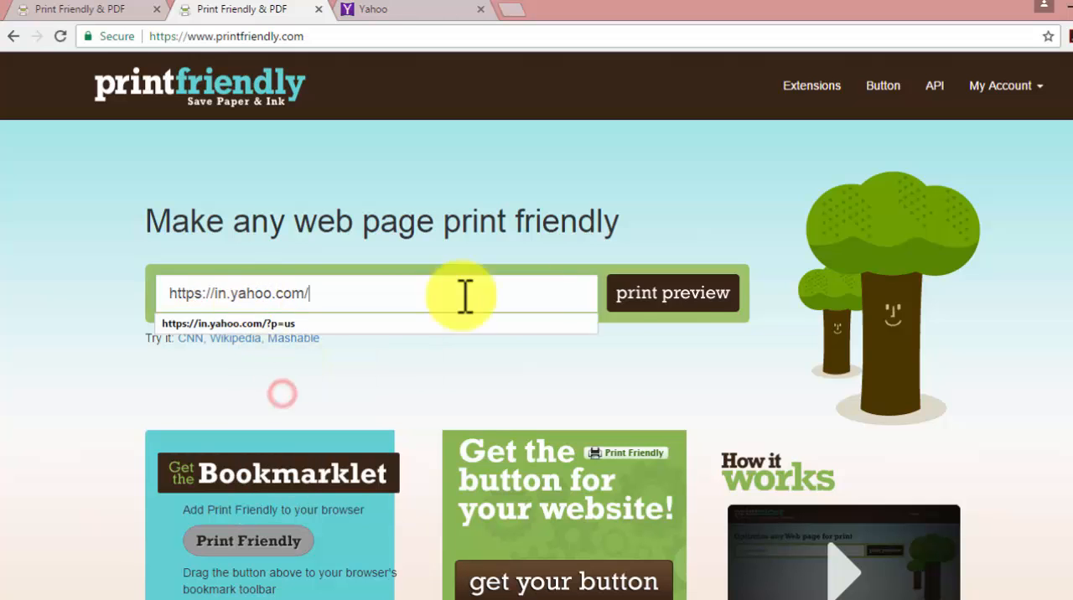
{"action": "left_click", "coordinate": [676, 313]}
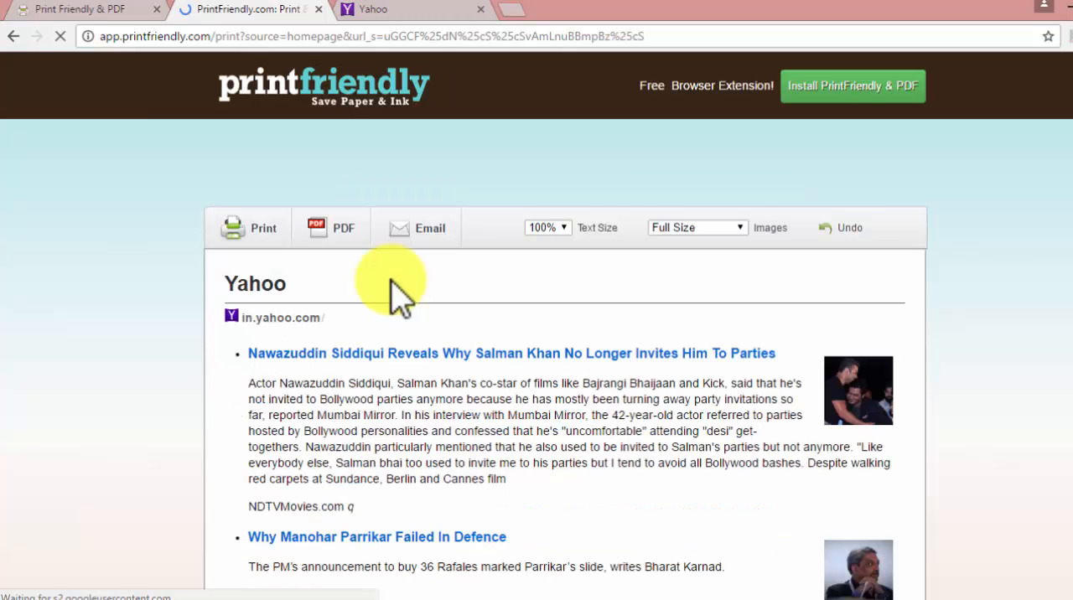
Step: Review the articles in the print-friendly Yahoo page and compare it with the original Yahoo home page
{"action": "scroll", "coordinate": [141, 334], "scroll_direction": "down", "scroll_amount": 10}
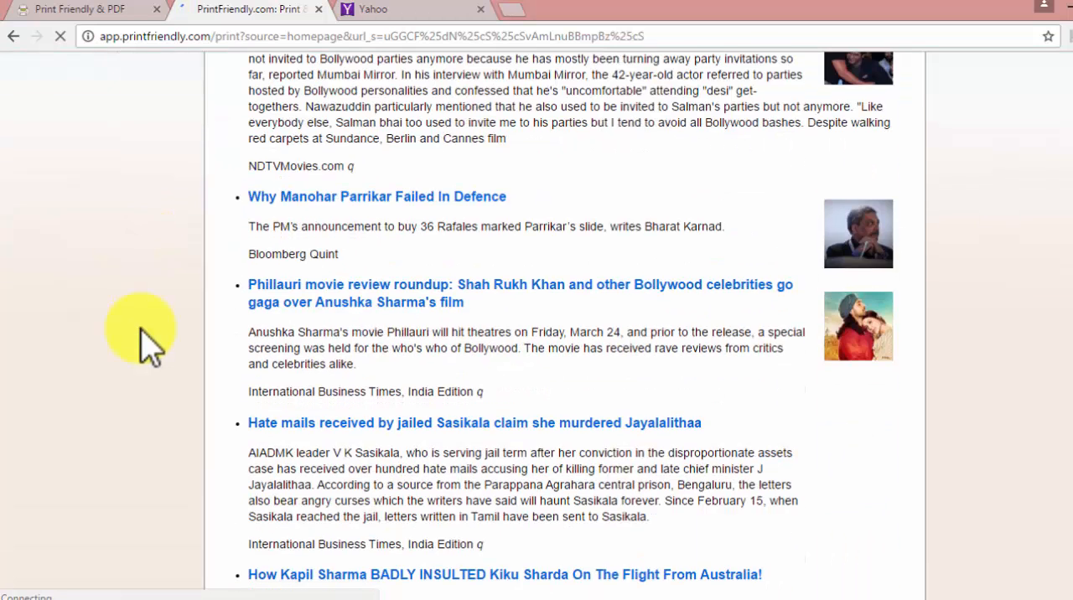
{"action": "scroll", "coordinate": [141, 333], "scroll_direction": "down", "scroll_amount": 12}
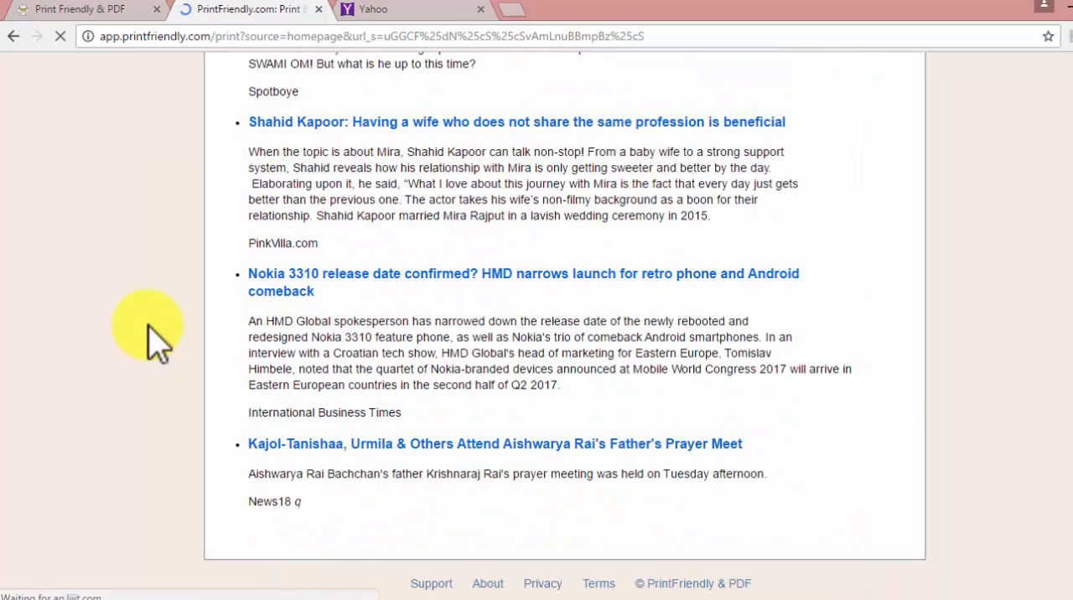
{"action": "scroll", "coordinate": [151, 327], "scroll_direction": "up", "scroll_amount": 20}
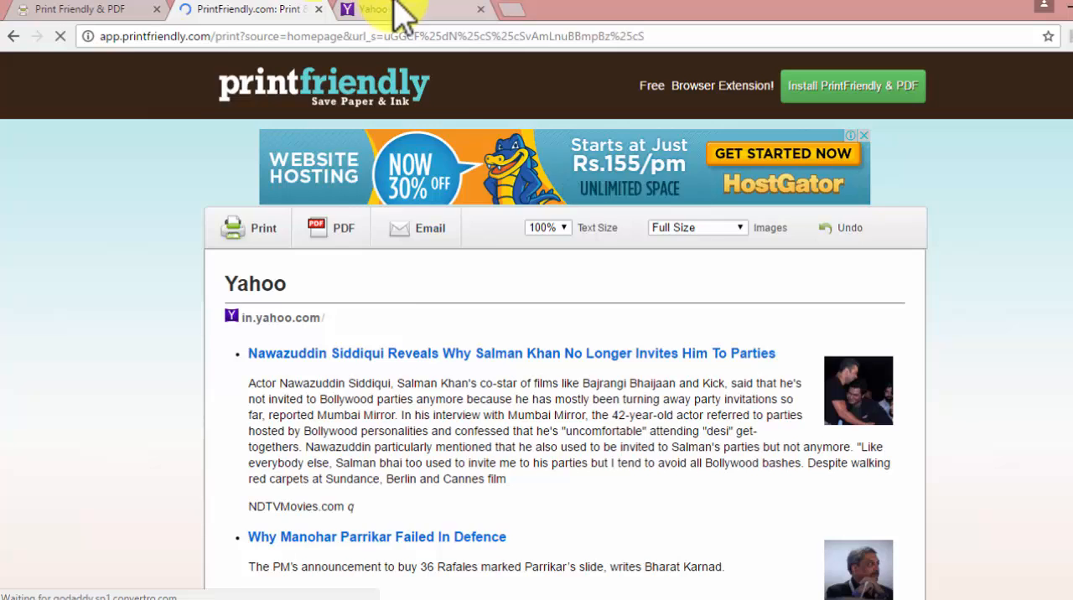
{"action": "left_click", "coordinate": [394, 9]}
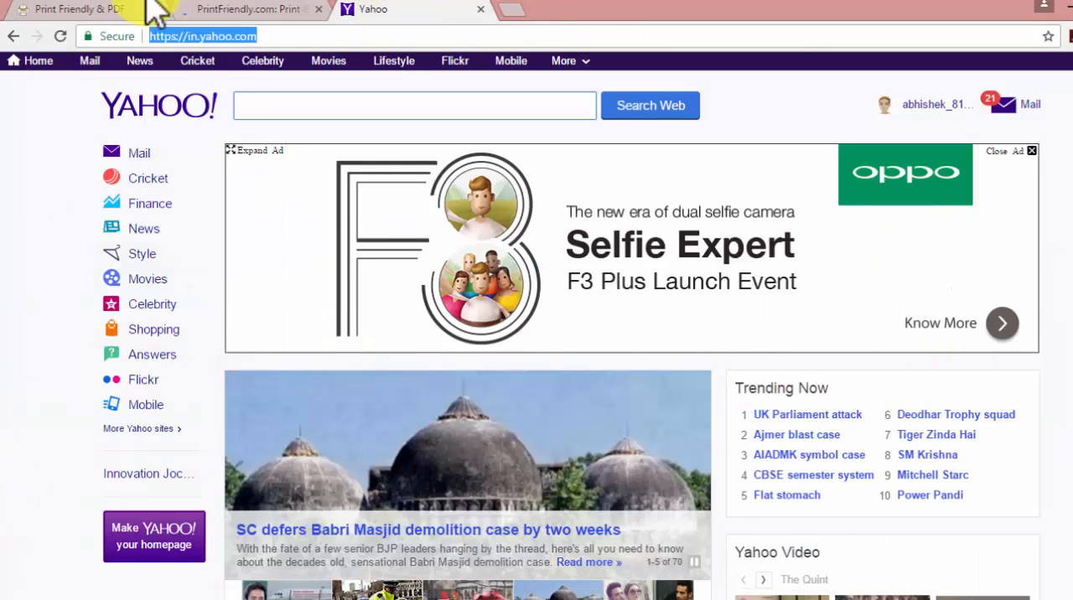
{"action": "left_click", "coordinate": [251, 10]}
{"action": "scroll", "coordinate": [92, 295], "scroll_direction": "down", "scroll_amount": 3}
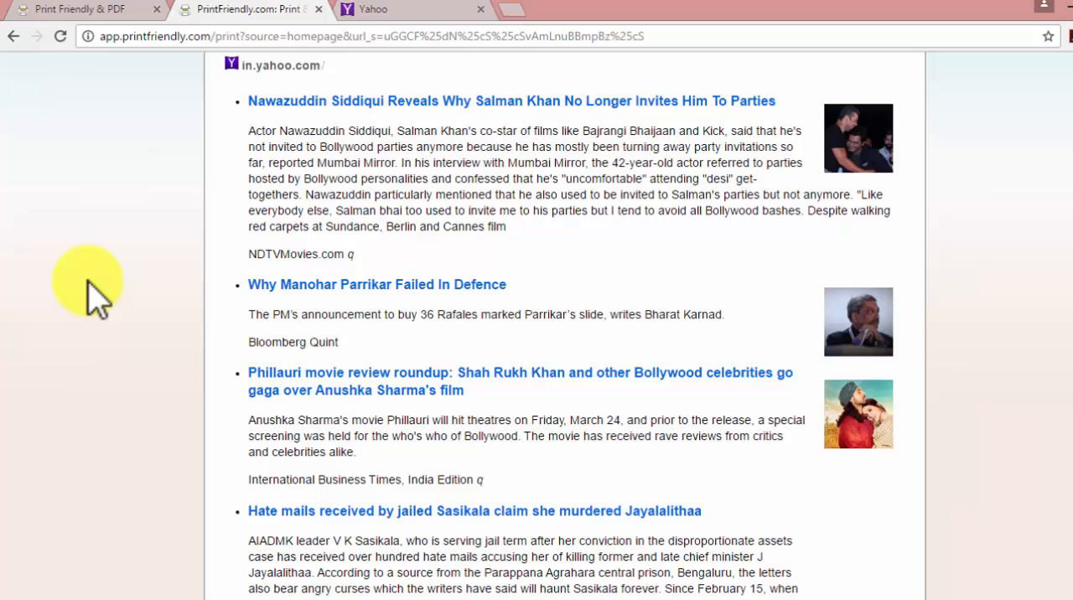
{"action": "scroll", "coordinate": [407, 268], "scroll_direction": "up", "scroll_amount": 3}
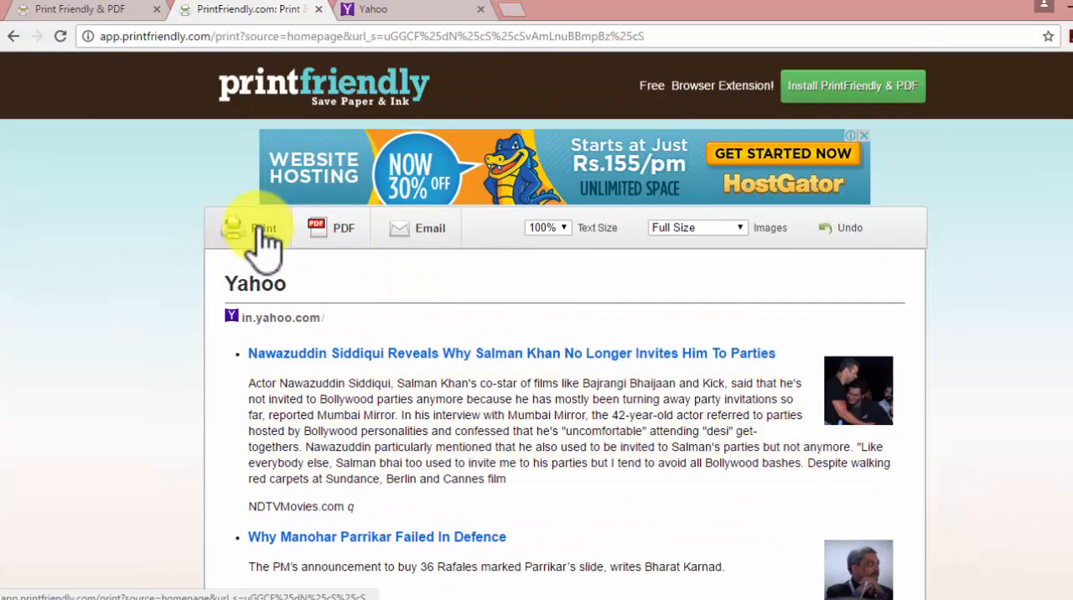
Step: Check the PDF option, dismiss its dialog, and examine the pages in the print preview of the cleaned Yahoo page
{"action": "left_click", "coordinate": [334, 241]}
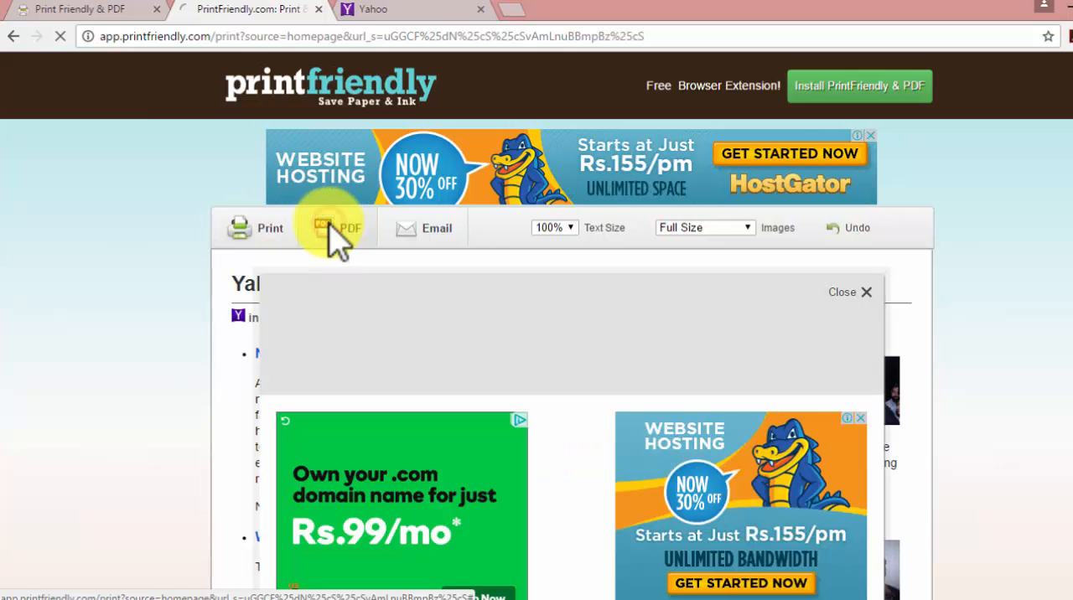
{"action": "left_click", "coordinate": [867, 292]}
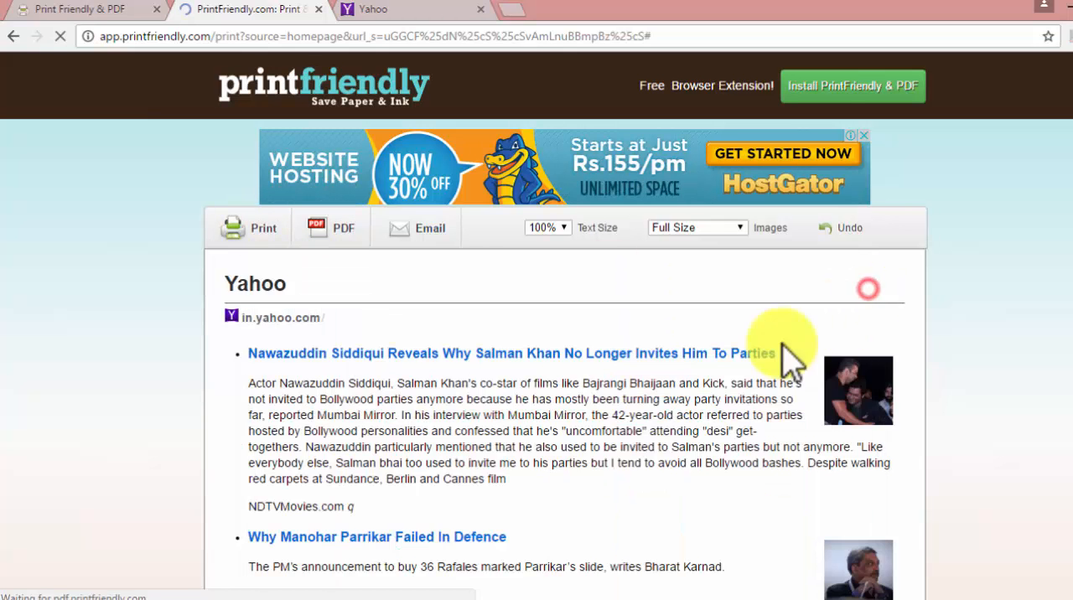
{"action": "left_click", "coordinate": [265, 234]}
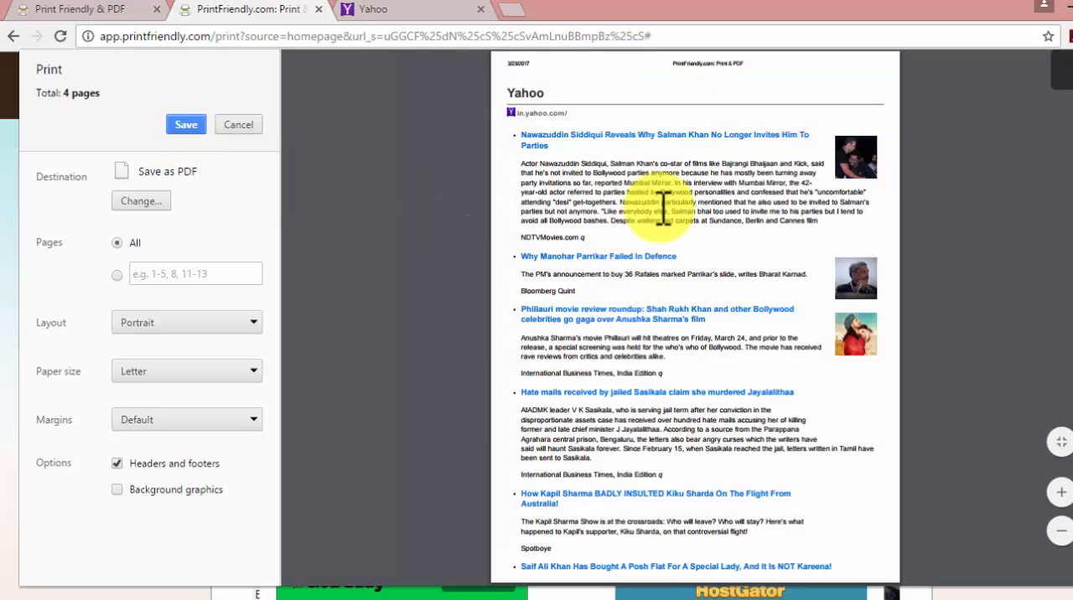
{"action": "scroll", "coordinate": [612, 252], "scroll_direction": "down", "scroll_amount": 15}
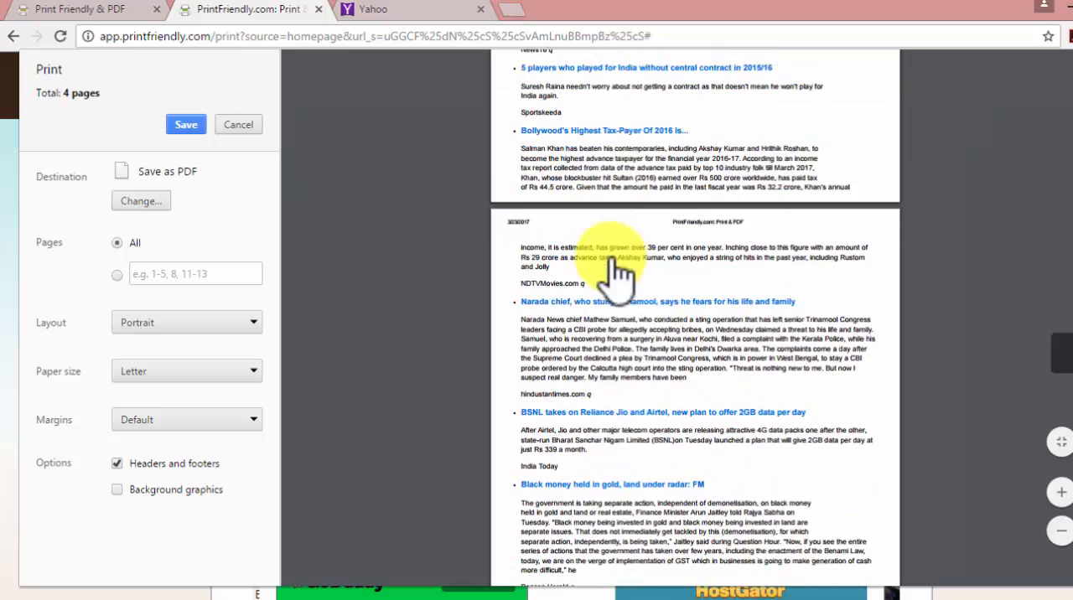
{"action": "scroll", "coordinate": [615, 258], "scroll_direction": "down", "scroll_amount": 6}
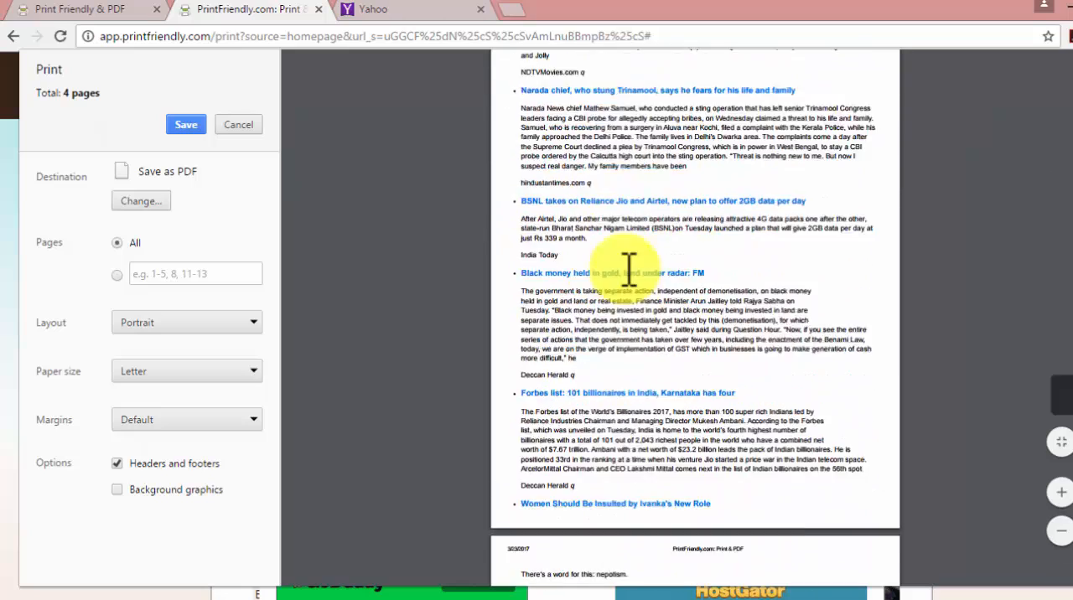
{"action": "scroll", "coordinate": [631, 251], "scroll_direction": "up", "scroll_amount": 5}
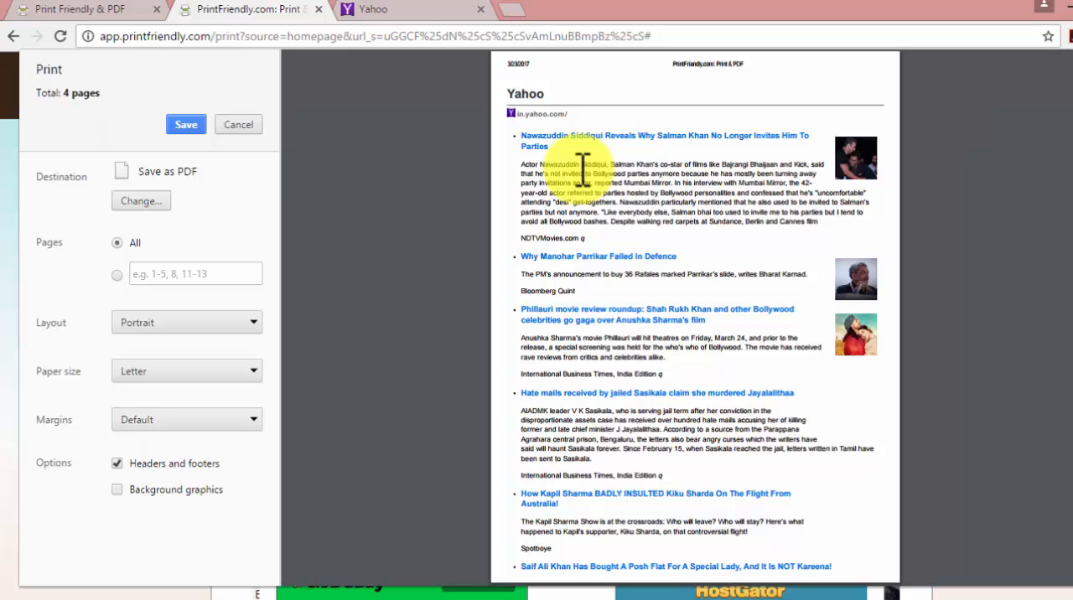
Step: Close both PrintFriendly tabs and keep only the Yahoo page open
{"action": "left_click", "coordinate": [317, 9]}
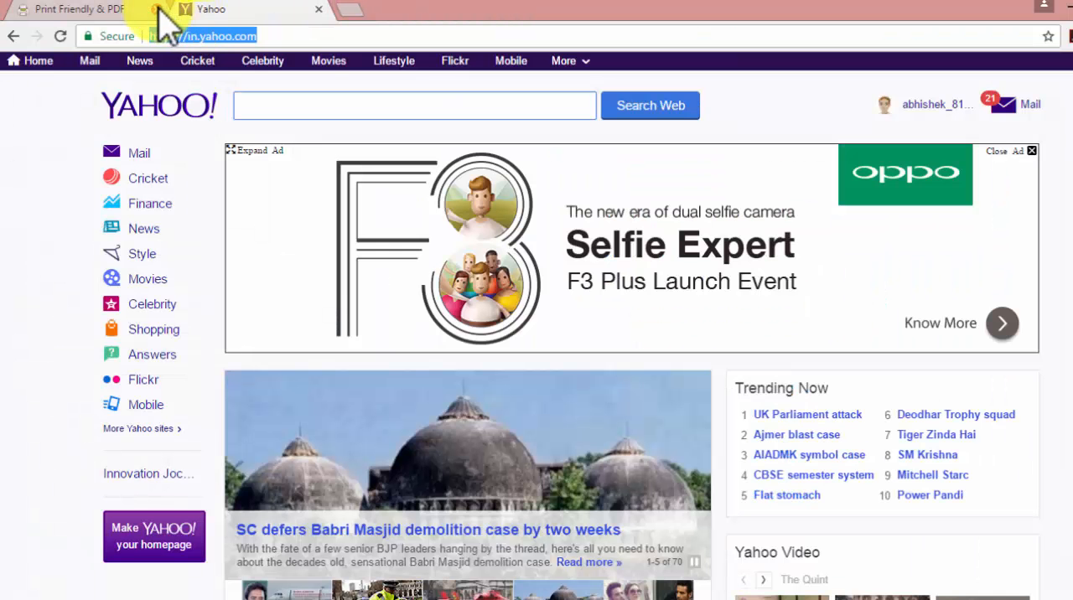
{"action": "left_click", "coordinate": [156, 10]}
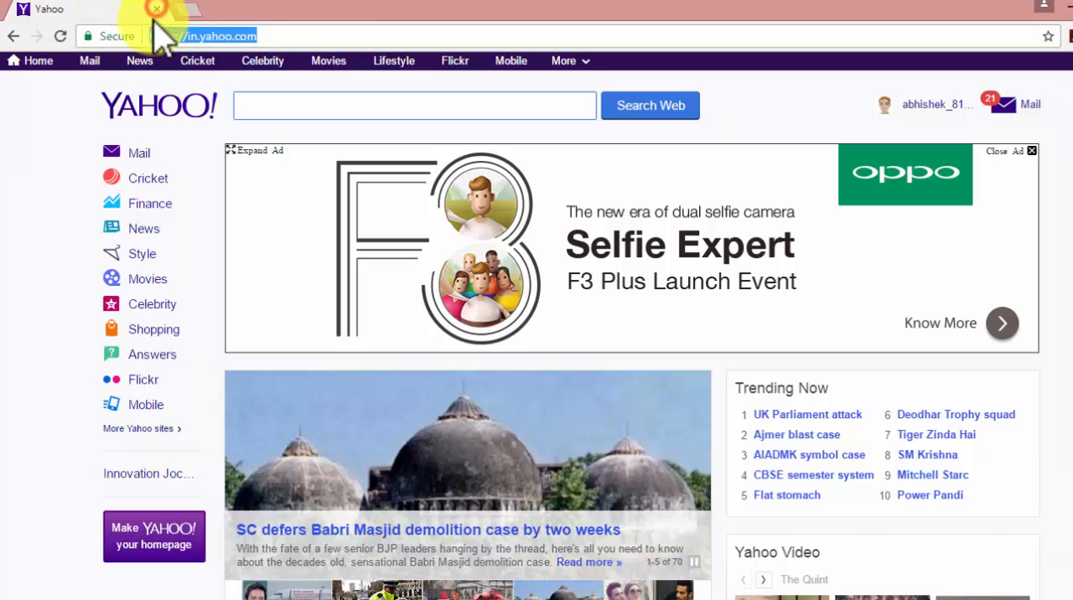
{"action": "left_click", "coordinate": [273, 36]}
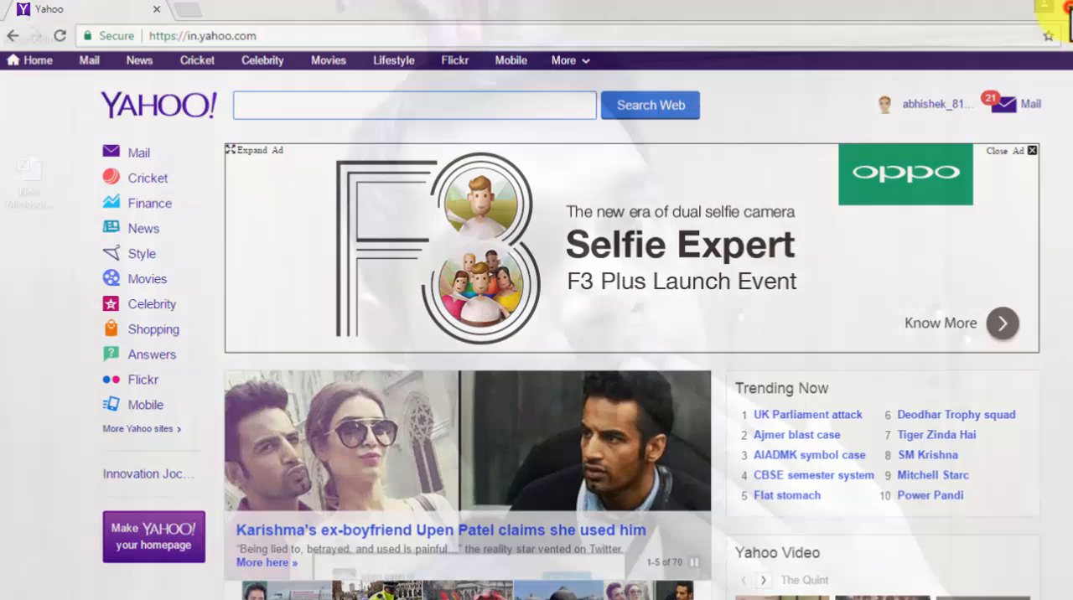
Step: Open the New Microsoft Excel Worksheet file from the desktop and start a new web query to import external data
{"action": "double_click", "coordinate": [31, 161]}
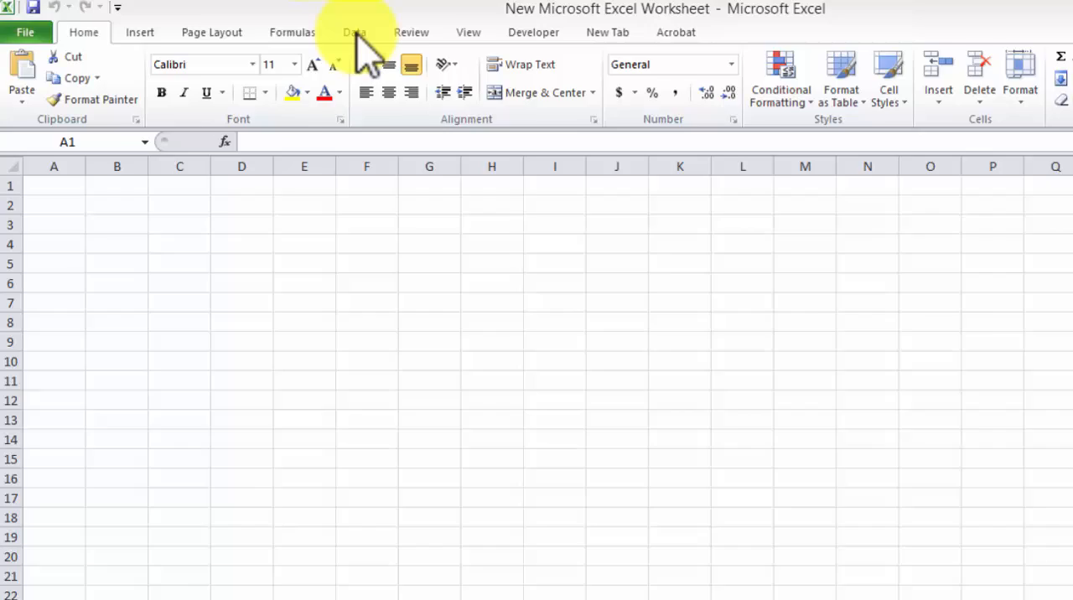
{"action": "left_click", "coordinate": [307, 28]}
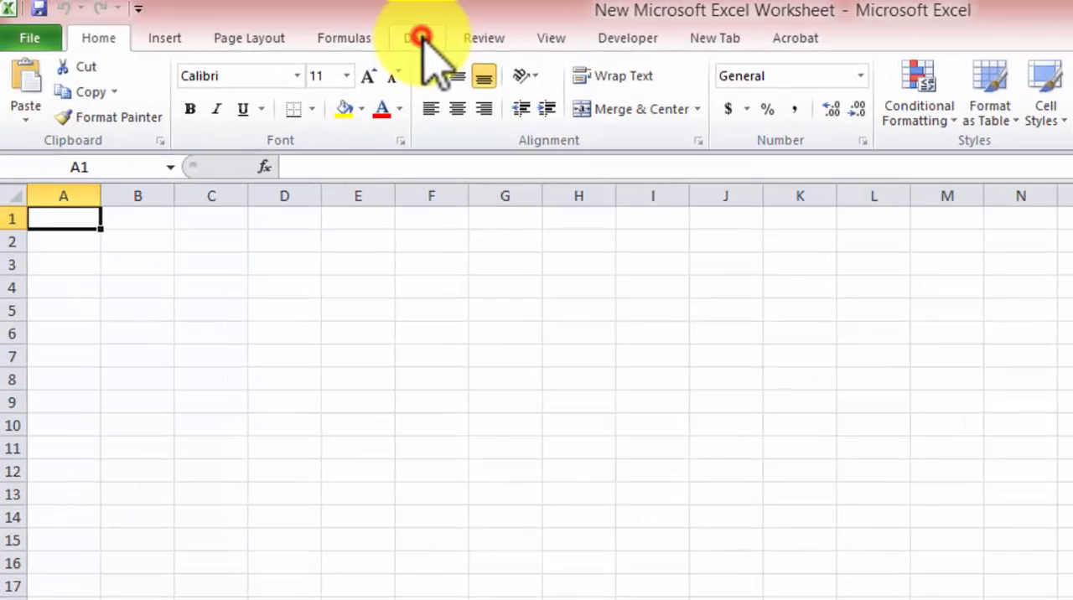
{"action": "left_click", "coordinate": [434, 39]}
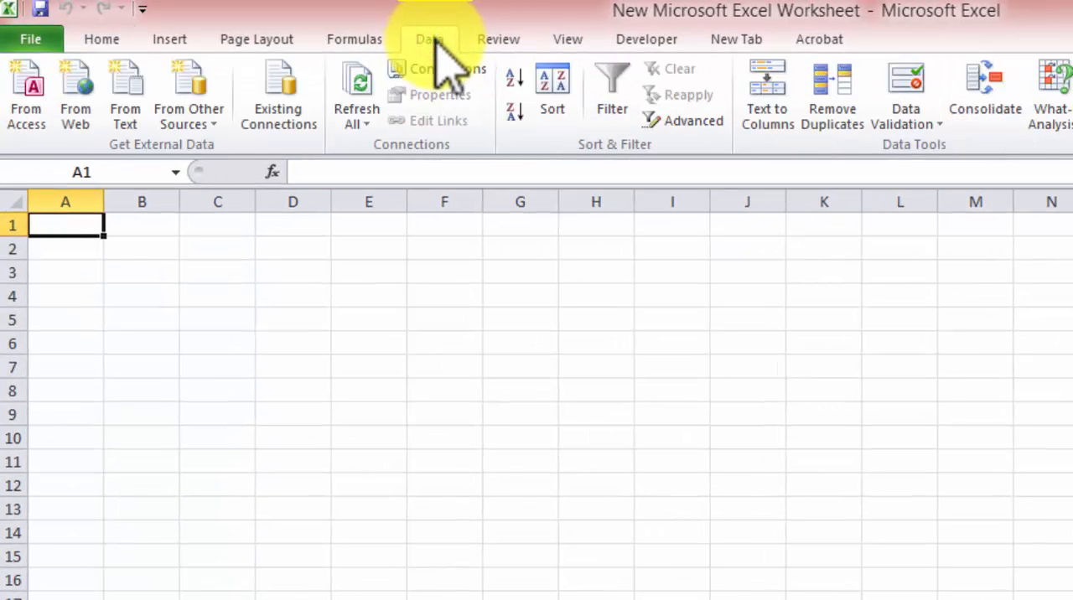
{"action": "left_click", "coordinate": [430, 41]}
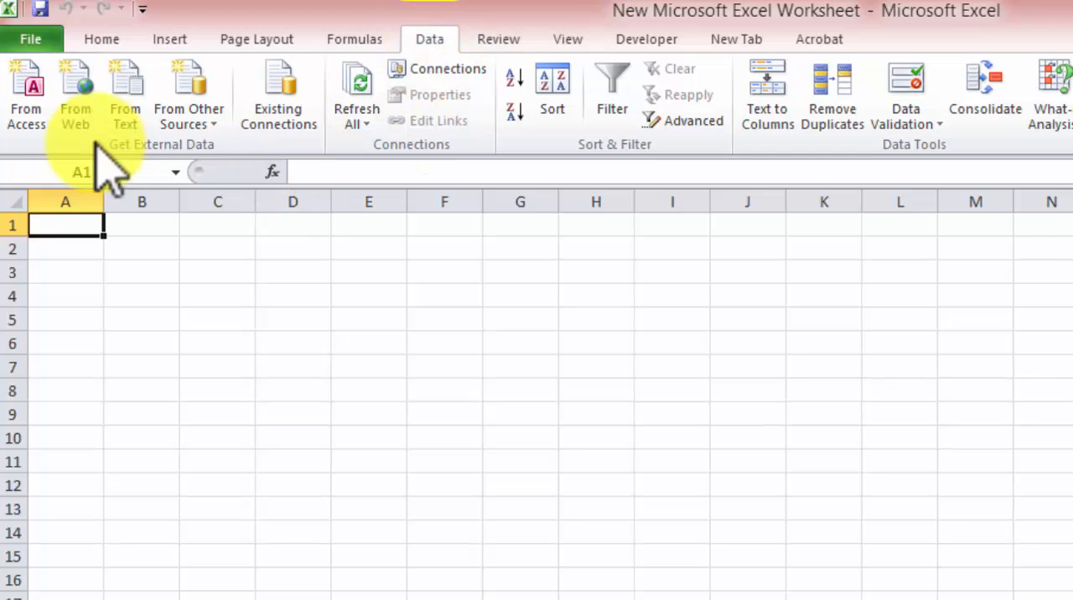
{"action": "left_click", "coordinate": [76, 111]}
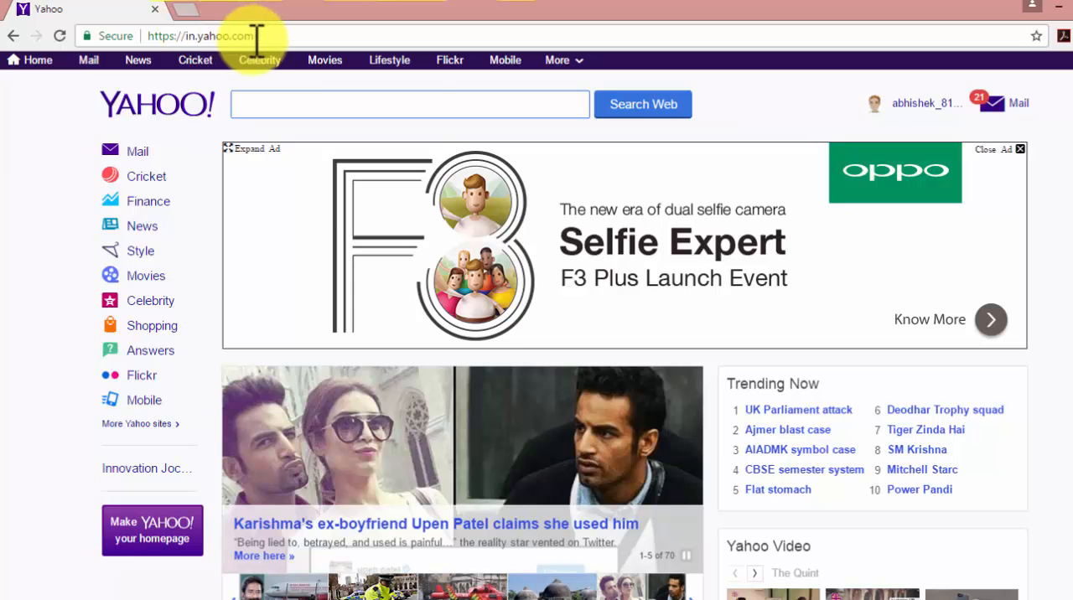
Step: Switch to Chrome and copy the address of the open Yahoo page
{"action": "left_click", "coordinate": [163, 36]}
{"action": "right_click", "coordinate": [177, 39]}
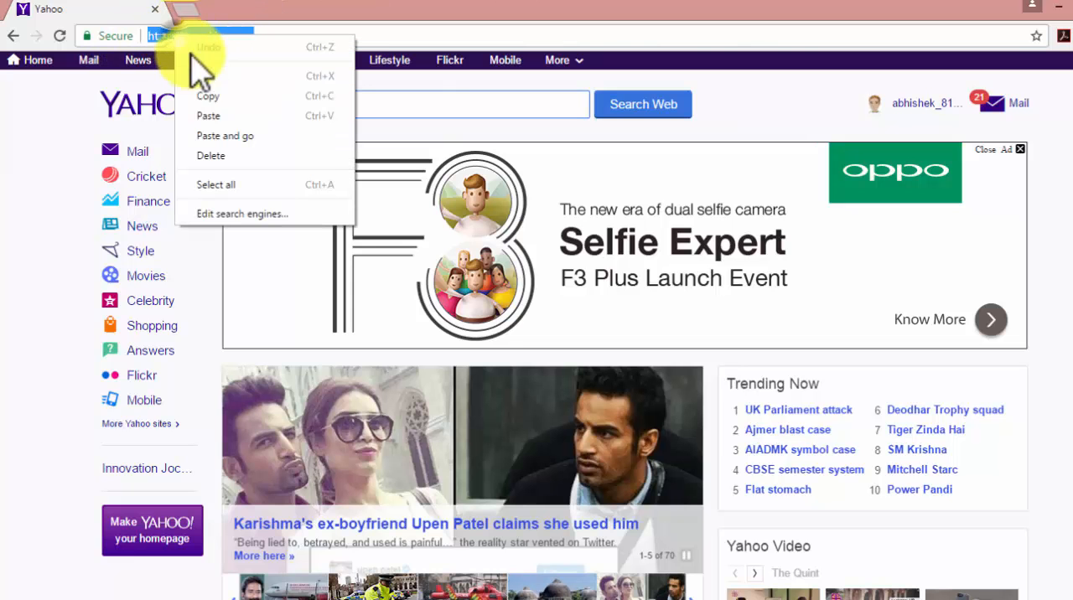
{"action": "left_click", "coordinate": [204, 95]}
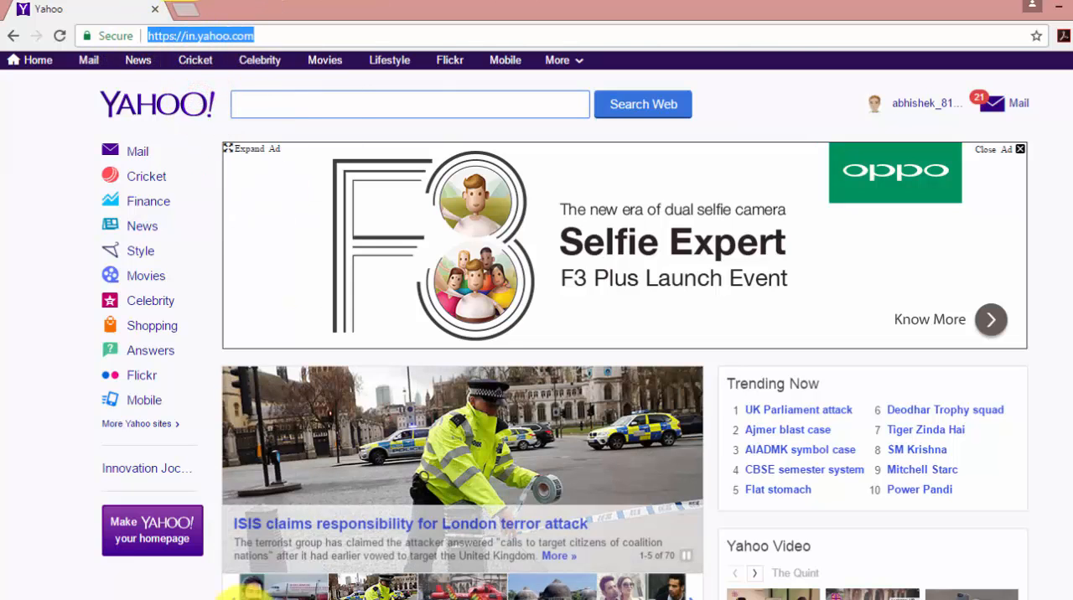
{"action": "left_click", "coordinate": [286, 599]}
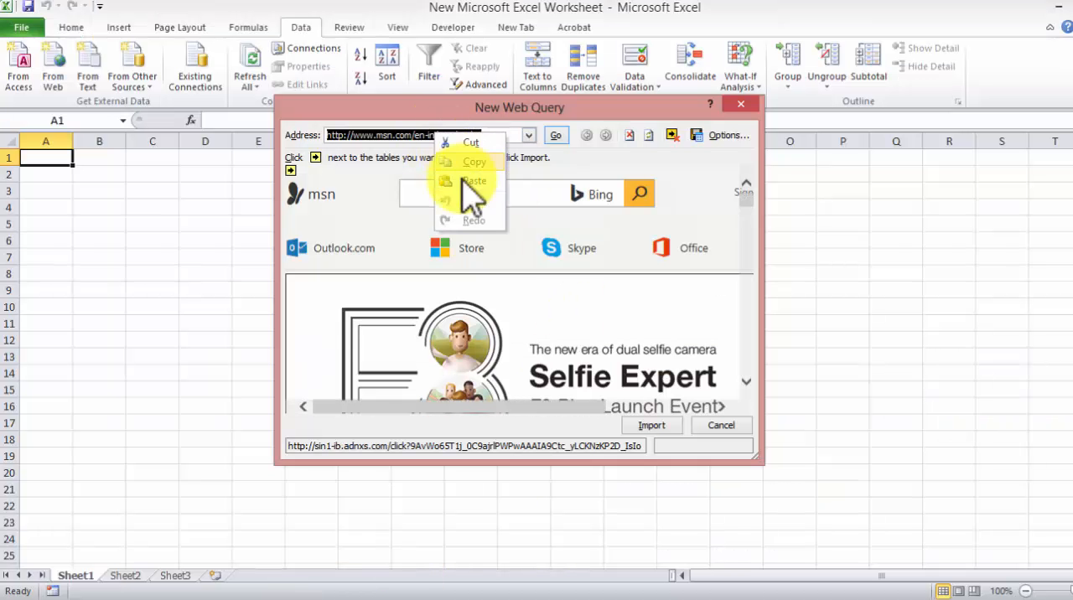
{"action": "left_click", "coordinate": [471, 181]}
{"action": "left_click", "coordinate": [556, 136]}
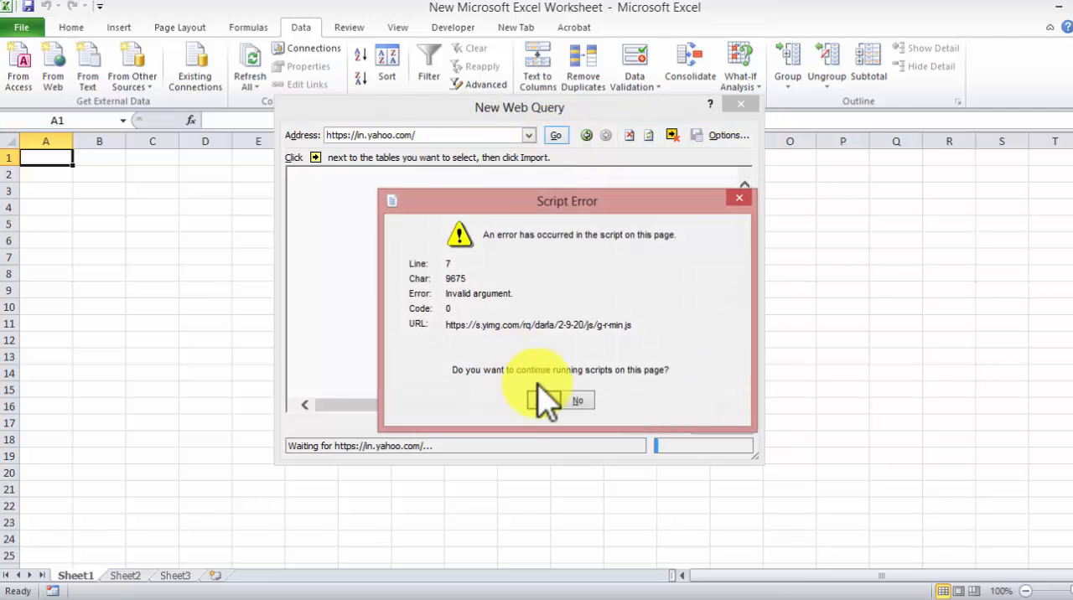
{"action": "left_click", "coordinate": [538, 387]}
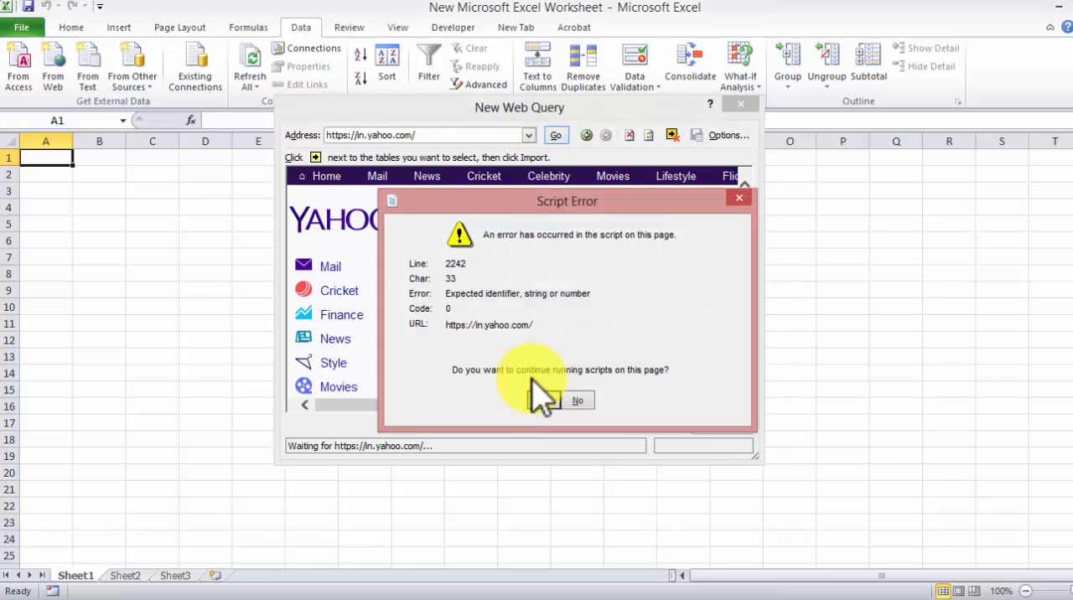
{"action": "left_click", "coordinate": [533, 388]}
{"action": "left_click", "coordinate": [537, 393]}
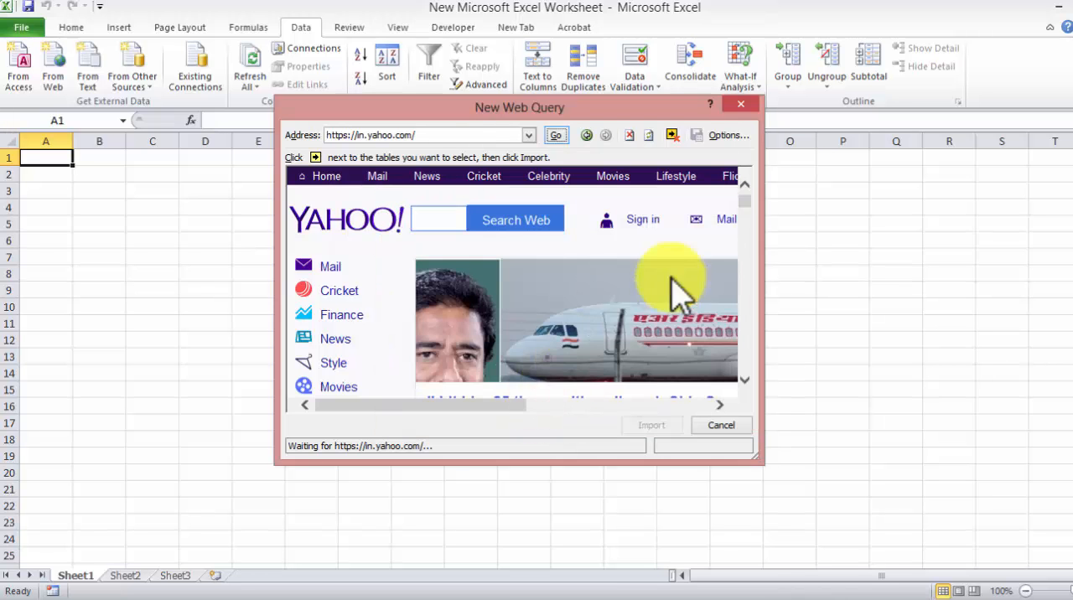
{"action": "left_click", "coordinate": [545, 390]}
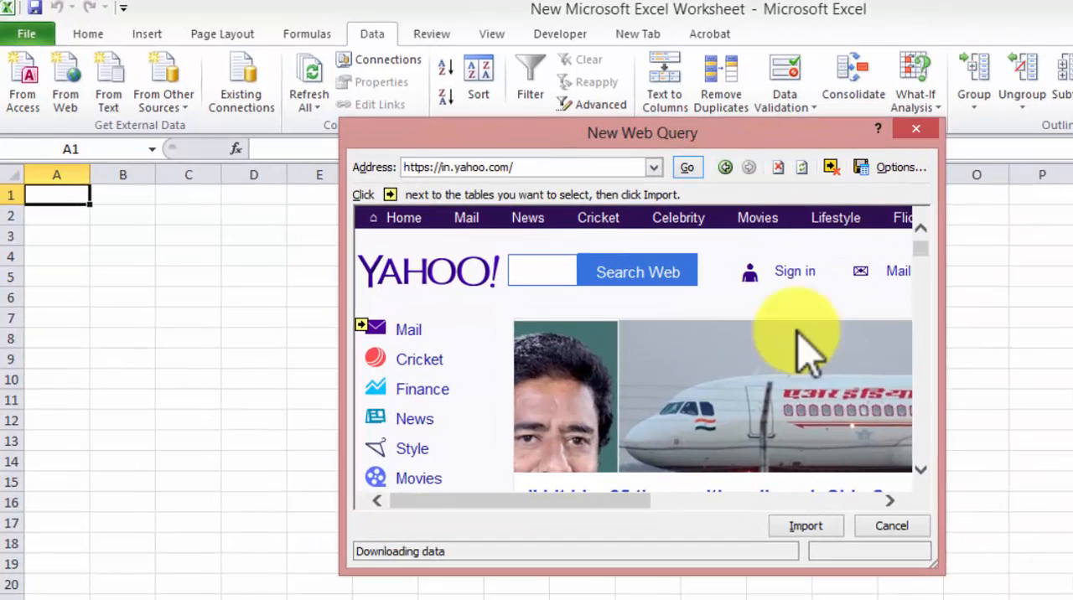
Step: Enlarge the New Web Query dialog and mark the entire Yahoo page for import
{"action": "left_click_drag", "start_coordinate": [931, 566], "coordinate": [1040, 594]}
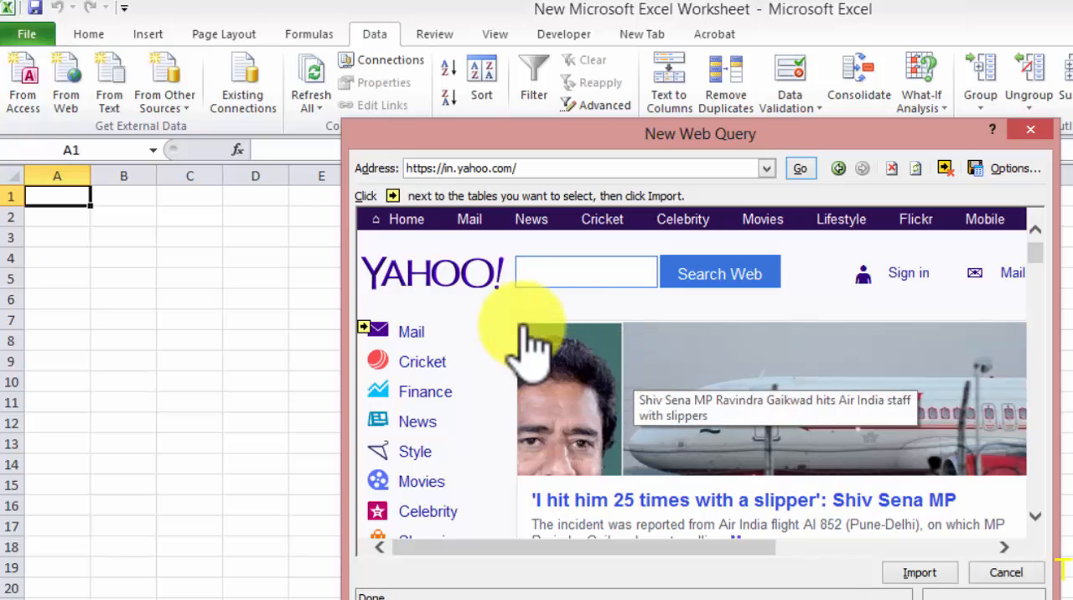
{"action": "left_click", "coordinate": [396, 210]}
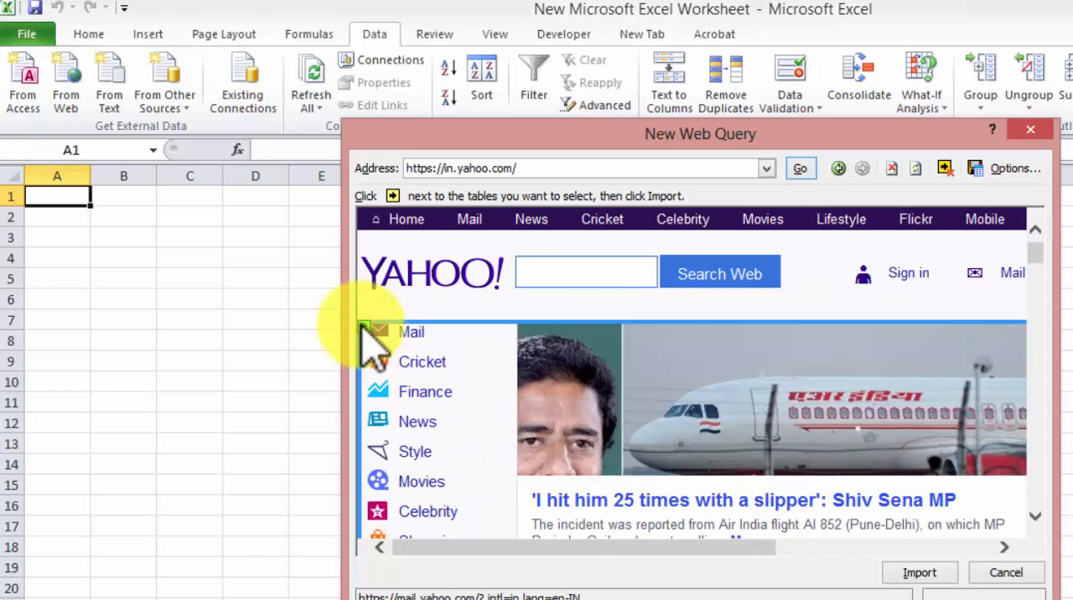
{"action": "scroll", "coordinate": [546, 383], "scroll_direction": "down", "scroll_amount": 4}
{"action": "scroll", "coordinate": [570, 394], "scroll_direction": "up", "scroll_amount": 4}
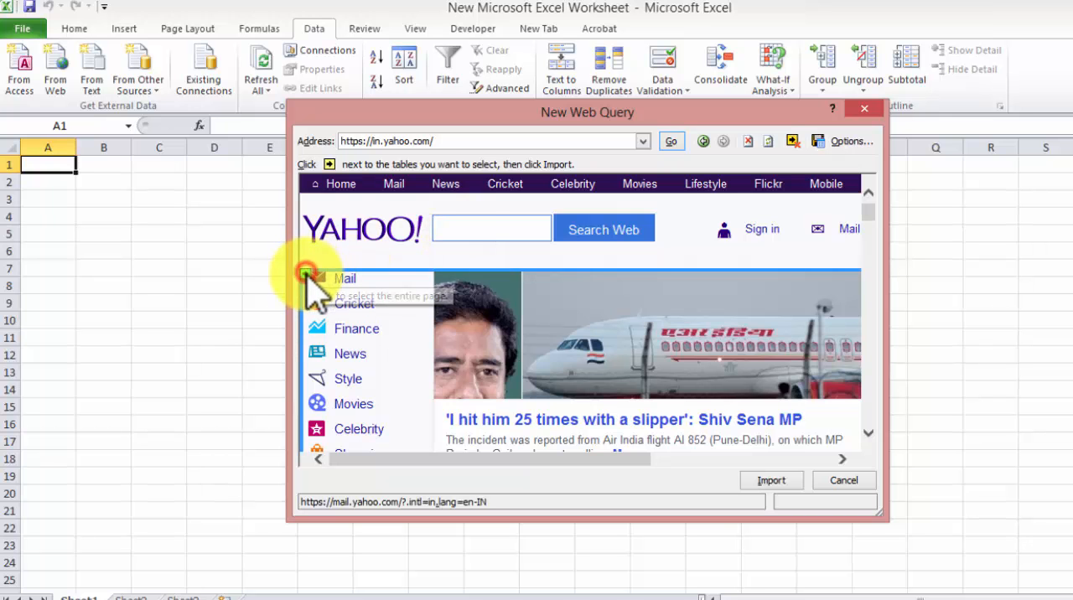
Step: Import the selected Yahoo page into the existing worksheet, starting at cell B2 of Sheet1
{"action": "left_click", "coordinate": [771, 483]}
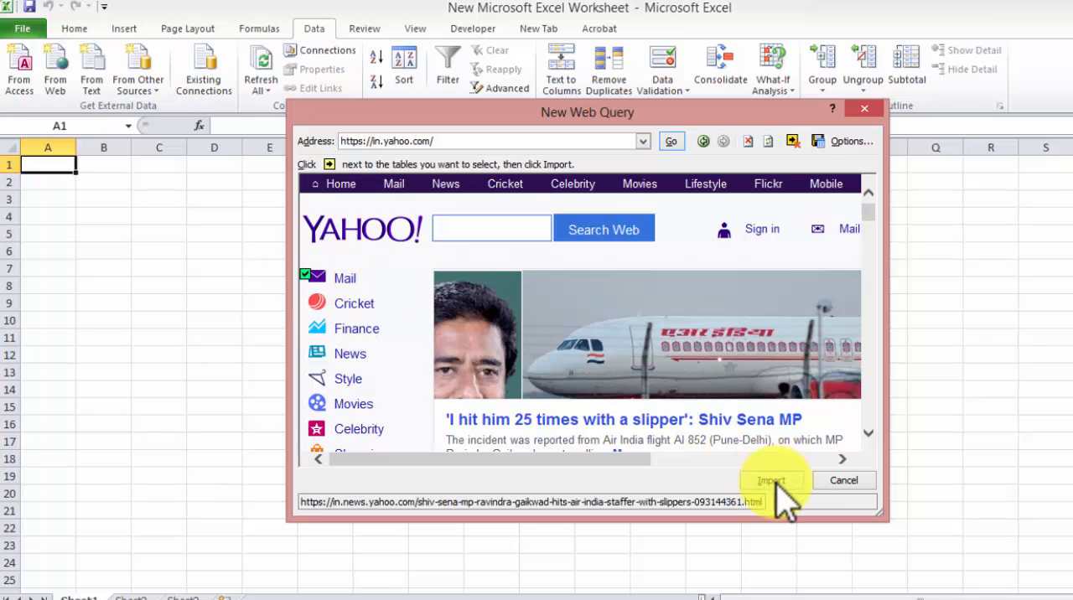
{"action": "left_click", "coordinate": [772, 483]}
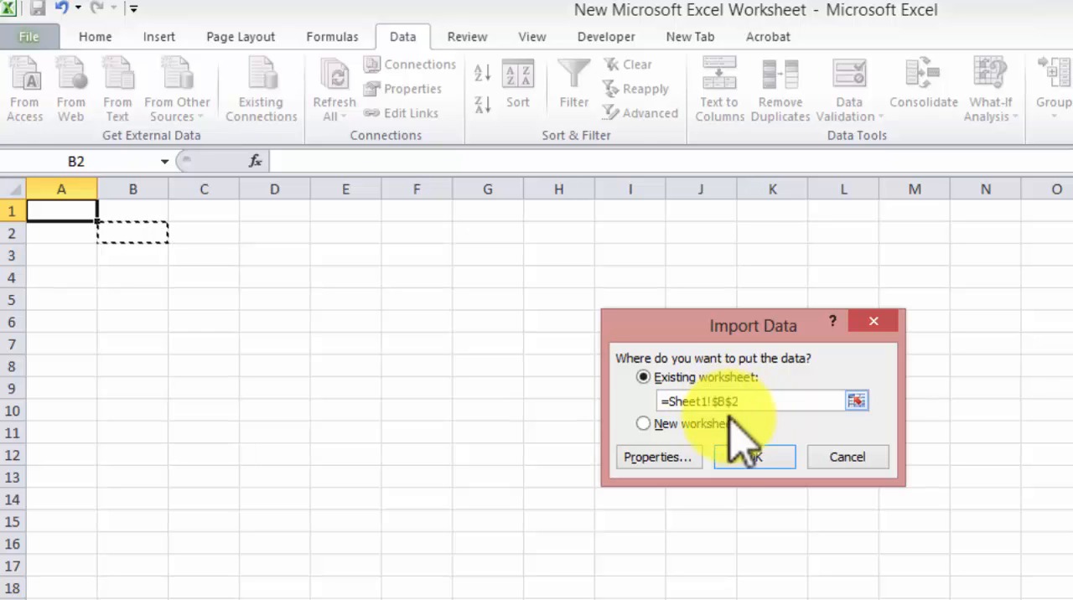
{"action": "left_click", "coordinate": [750, 455]}
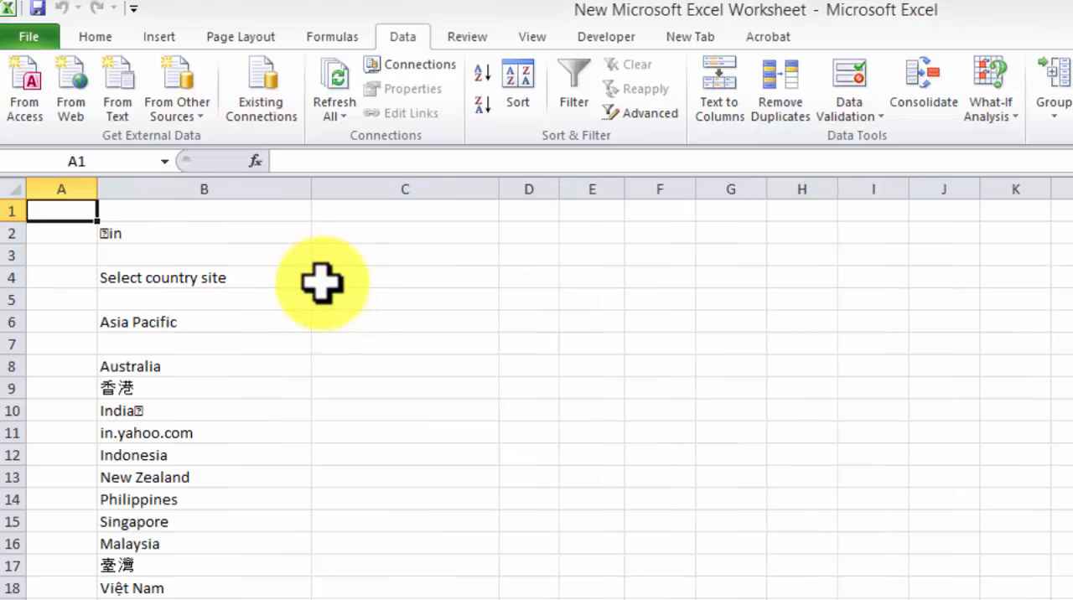
Step: Examine the imported Yahoo content in Sheet1 from the country list down to the market figures and back
{"action": "left_click", "coordinate": [196, 237]}
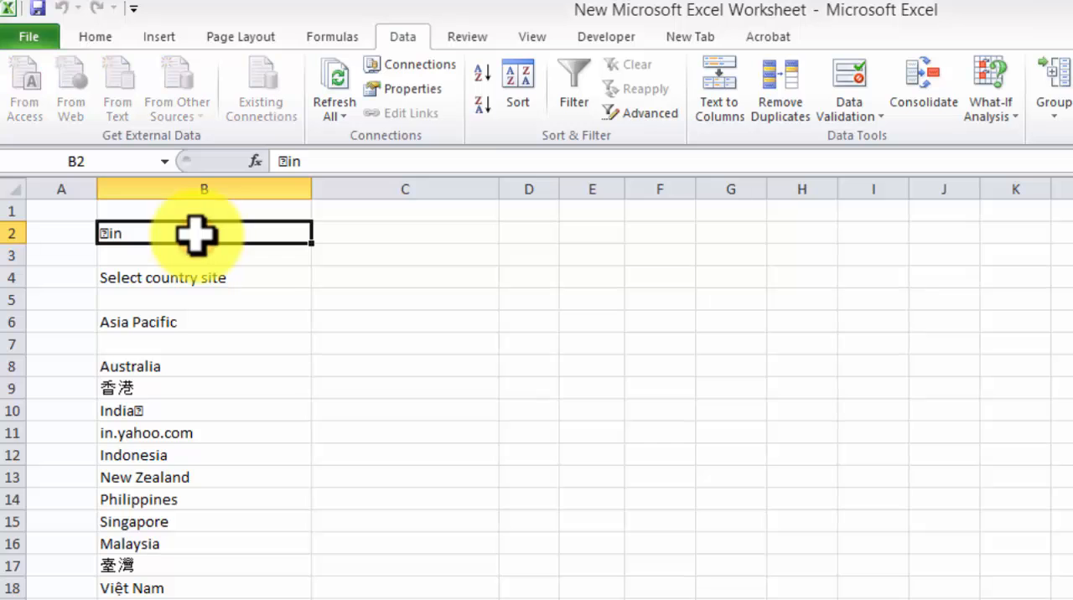
{"action": "scroll", "coordinate": [196, 235], "scroll_direction": "down", "scroll_amount": 15}
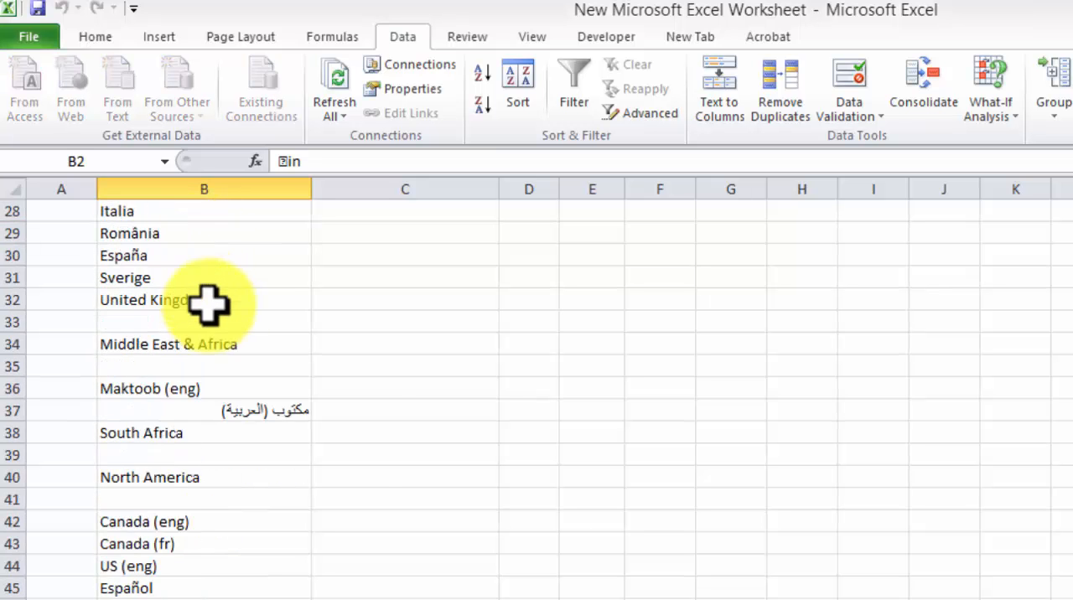
{"action": "scroll", "coordinate": [207, 306], "scroll_direction": "down", "scroll_amount": 20}
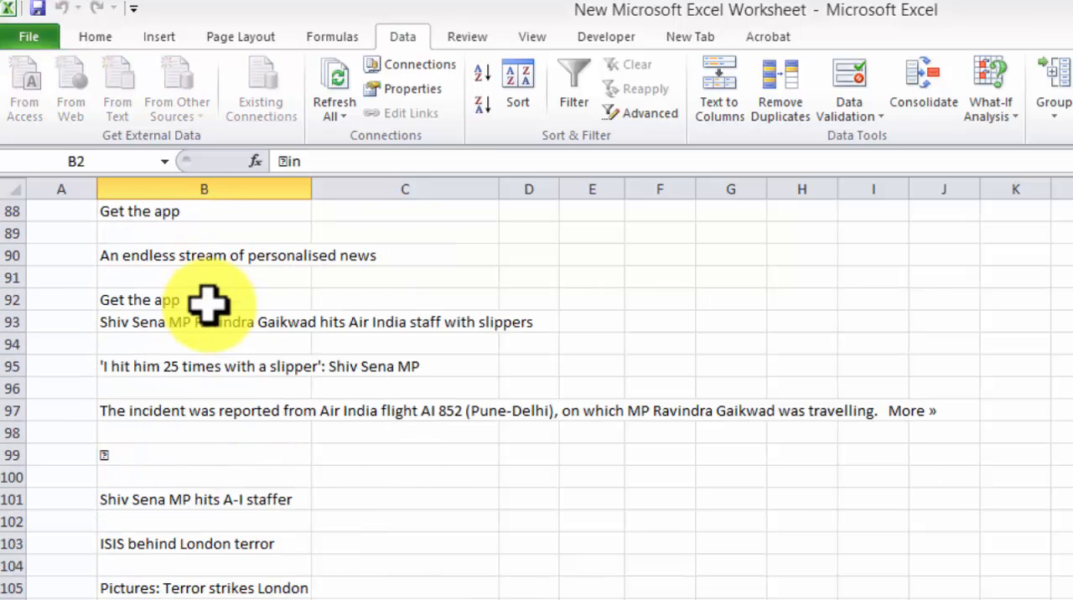
{"action": "scroll", "coordinate": [208, 306], "scroll_direction": "down", "scroll_amount": 20}
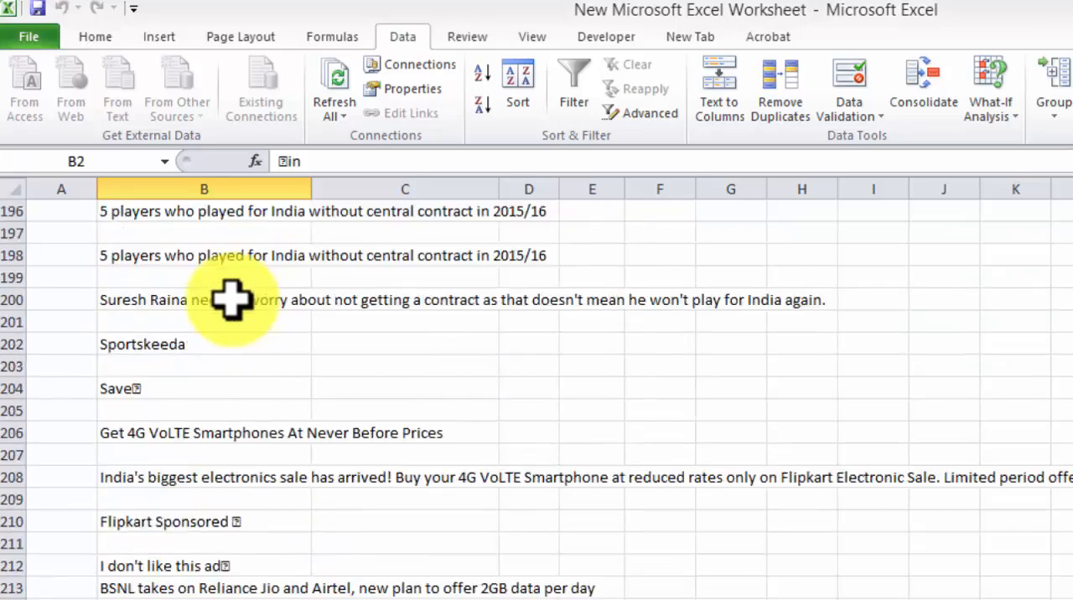
{"action": "scroll", "coordinate": [235, 295], "scroll_direction": "down", "scroll_amount": 20}
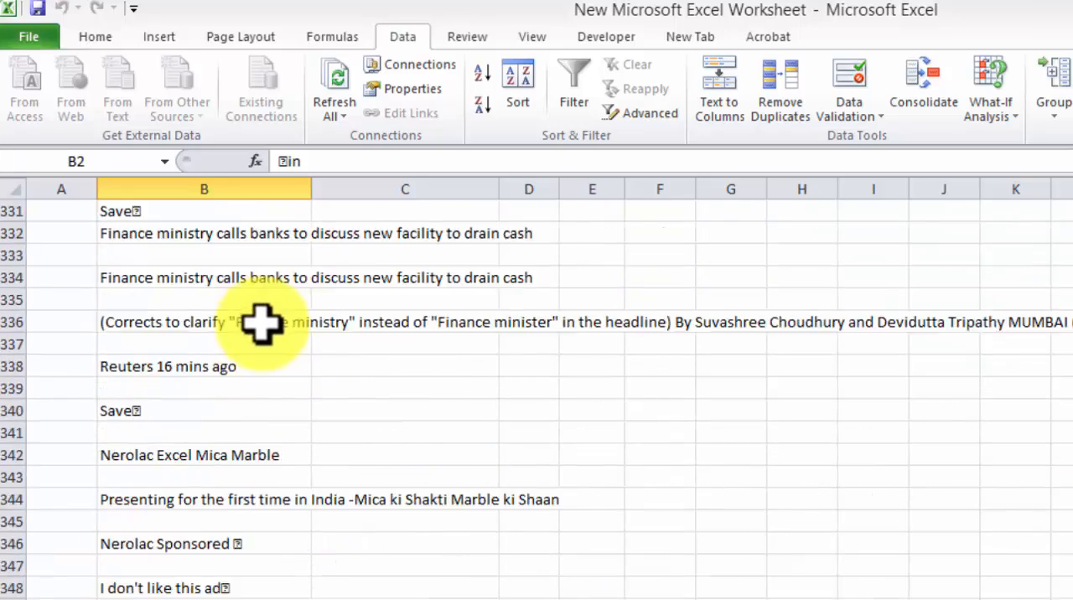
{"action": "scroll", "coordinate": [263, 324], "scroll_direction": "down", "scroll_amount": 20}
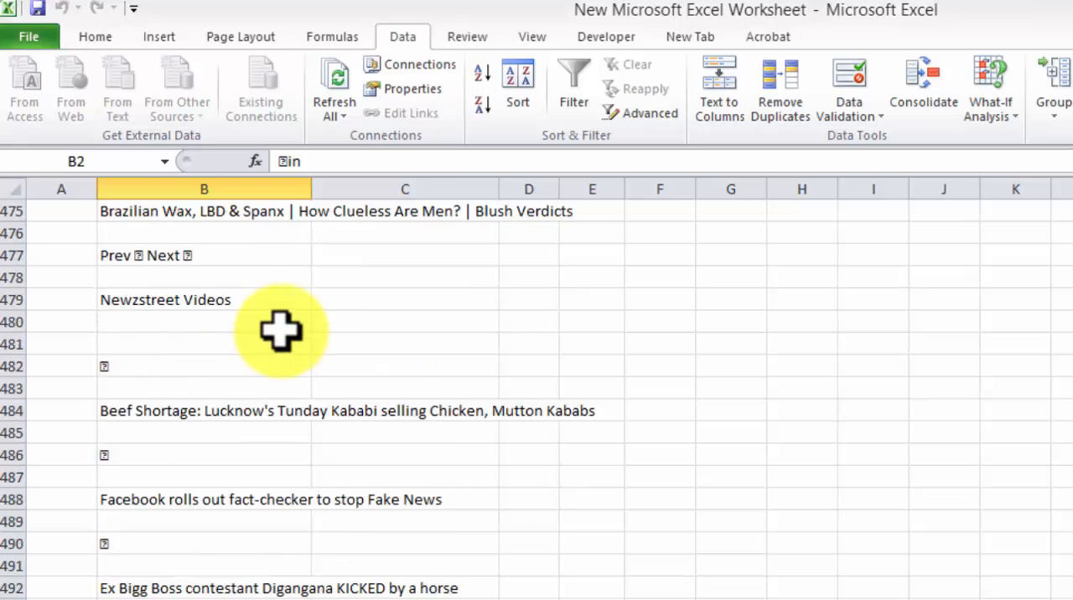
{"action": "scroll", "coordinate": [285, 342], "scroll_direction": "down", "scroll_amount": 16}
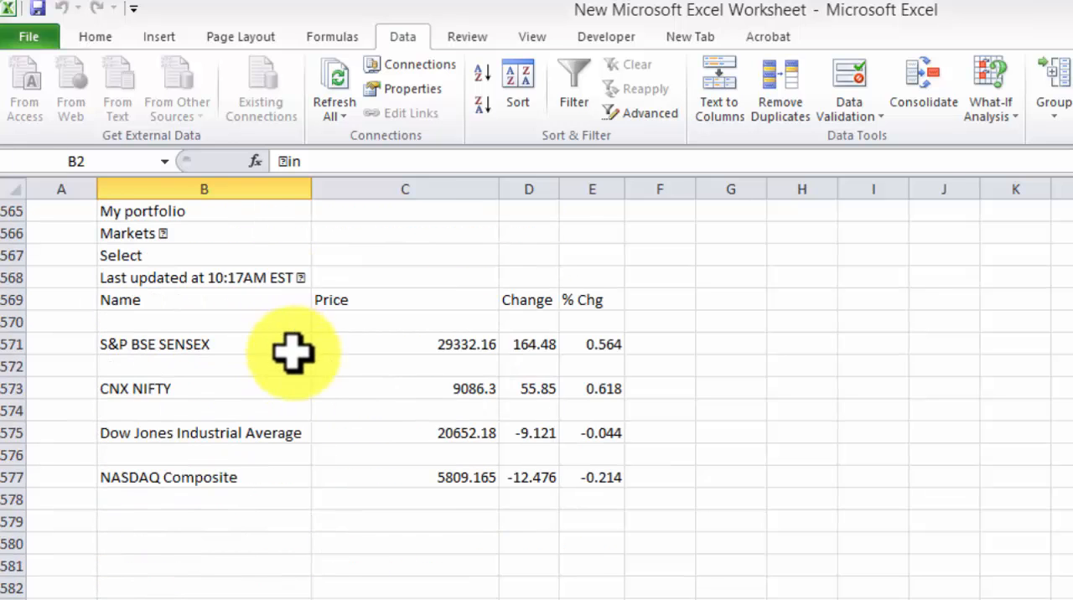
{"action": "scroll", "coordinate": [295, 356], "scroll_direction": "up", "scroll_amount": 3}
{"action": "scroll", "coordinate": [285, 403], "scroll_direction": "up", "scroll_amount": 1}
{"action": "left_click_drag", "start_coordinate": [271, 448], "coordinate": [470, 419]}
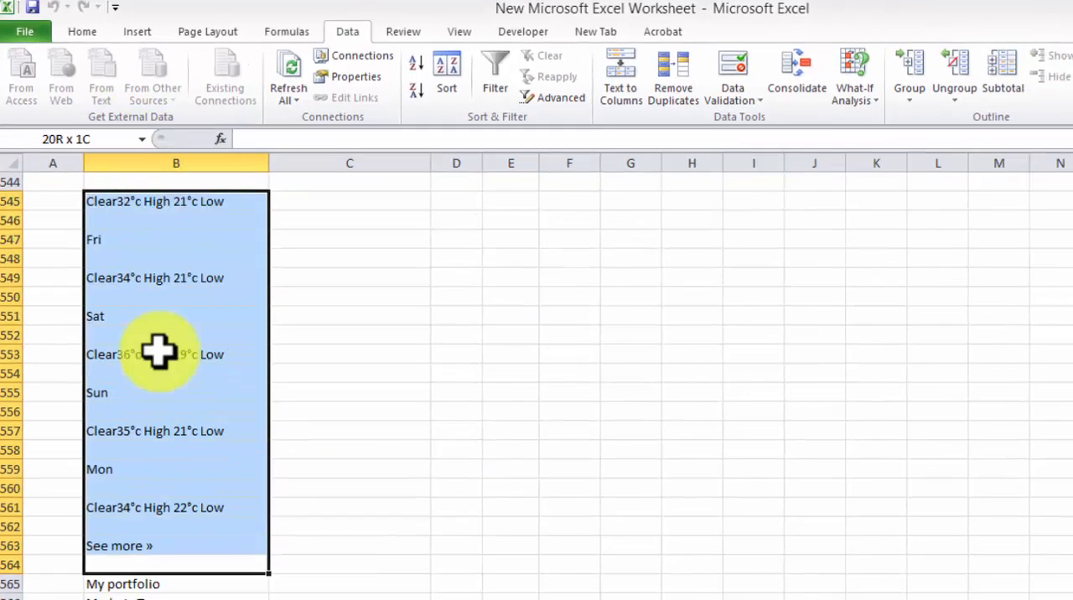
{"action": "left_click", "coordinate": [356, 317]}
{"action": "scroll", "coordinate": [407, 311], "scroll_direction": "down", "scroll_amount": 20}
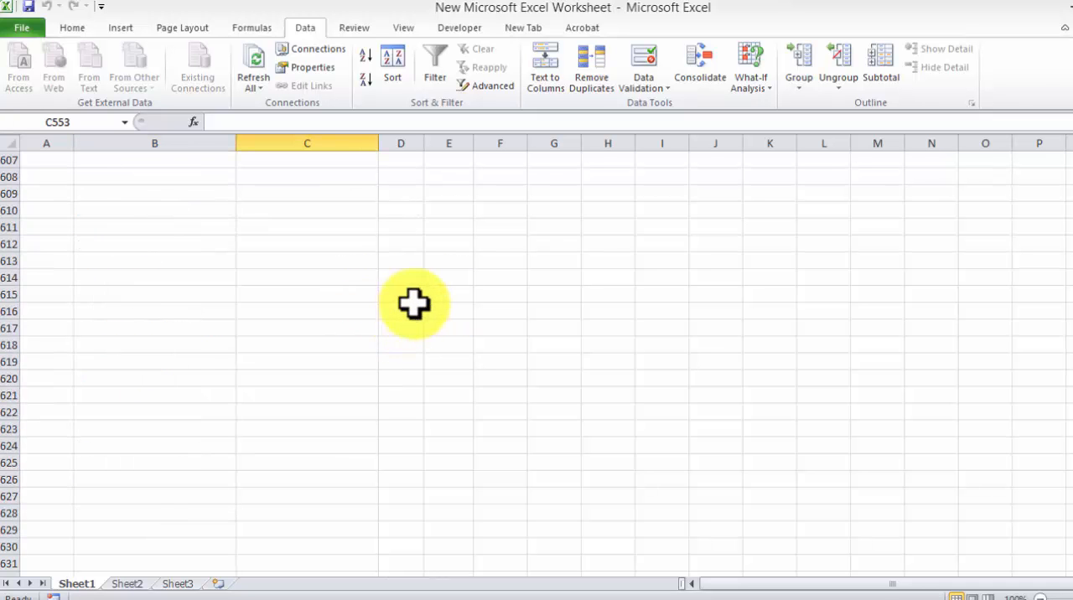
{"action": "scroll", "coordinate": [425, 298], "scroll_direction": "up", "scroll_amount": 20}
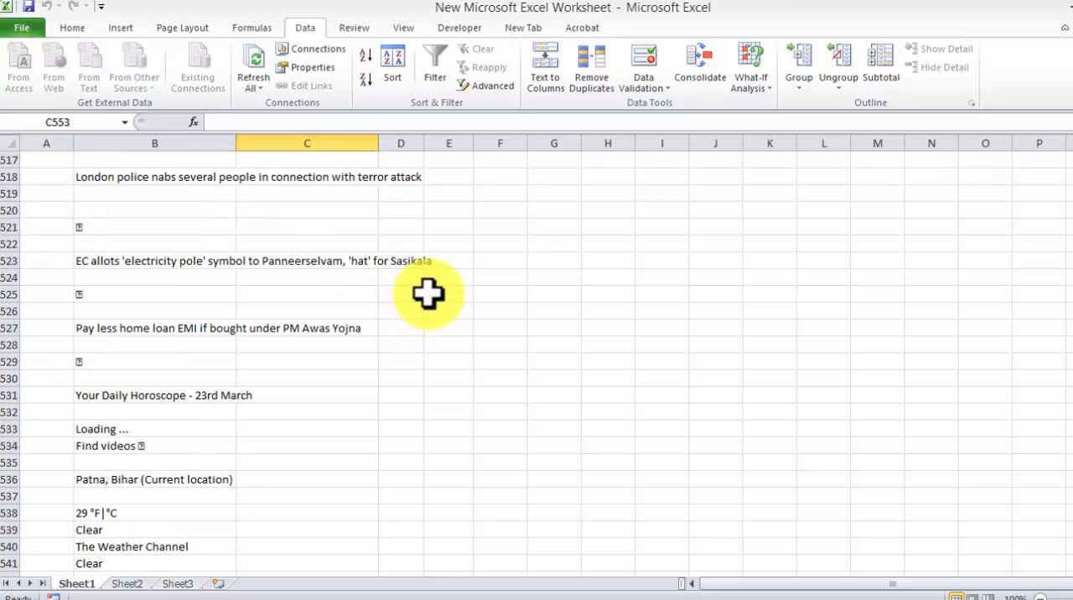
{"action": "scroll", "coordinate": [428, 292], "scroll_direction": "up", "scroll_amount": 20}
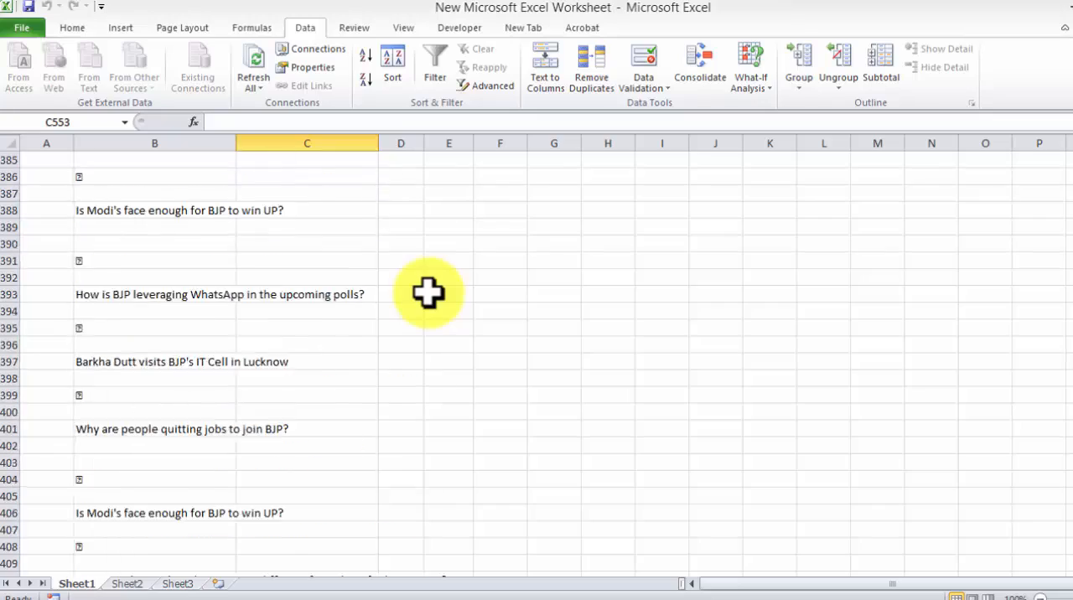
{"action": "scroll", "coordinate": [433, 281], "scroll_direction": "up", "scroll_amount": 20}
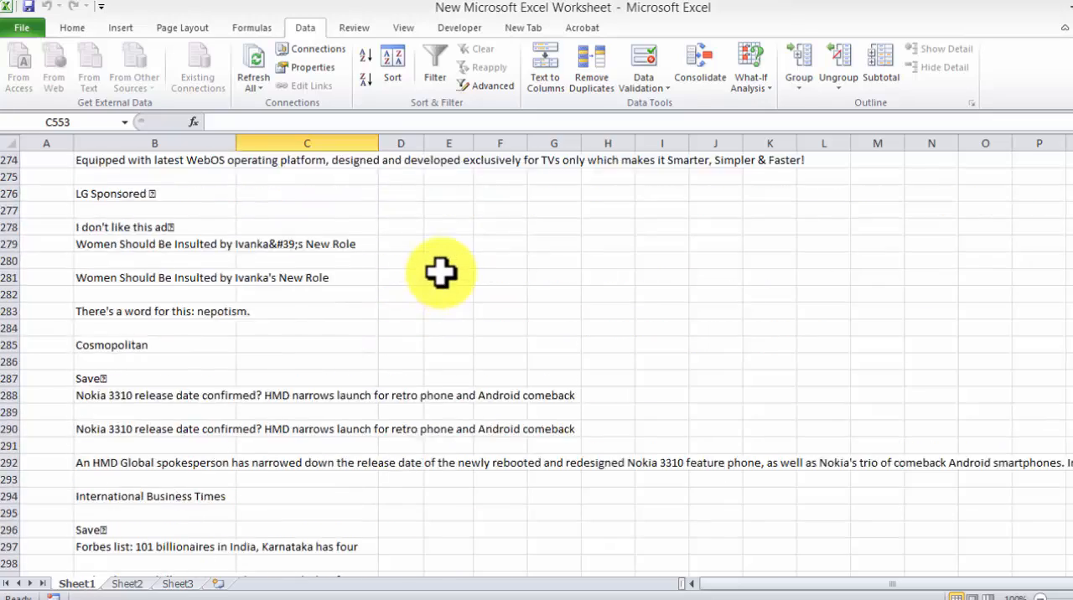
{"action": "scroll", "coordinate": [453, 260], "scroll_direction": "up", "scroll_amount": 20}
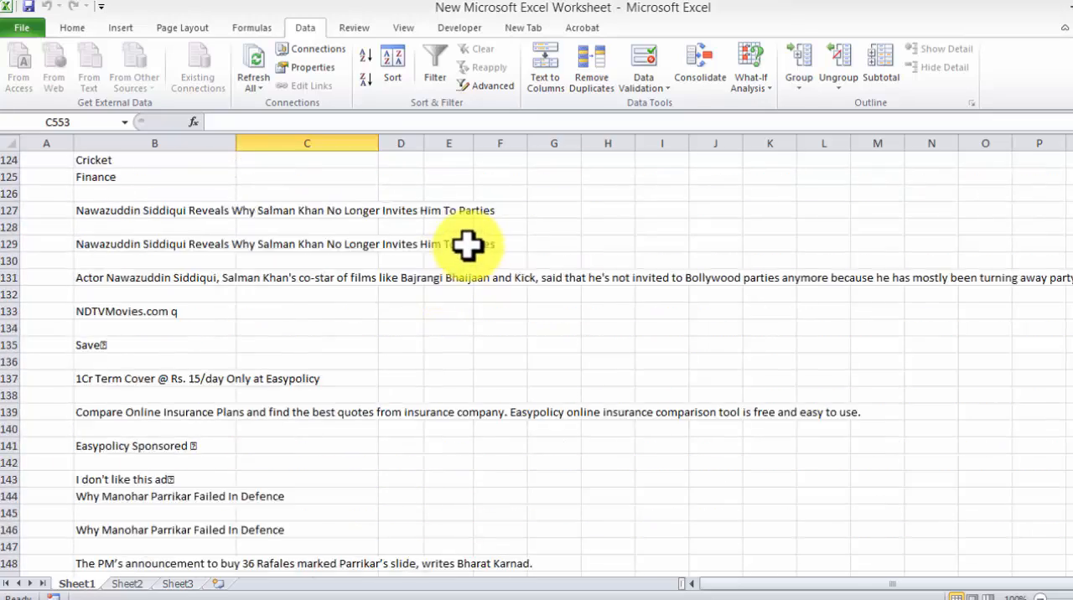
{"action": "scroll", "coordinate": [475, 238], "scroll_direction": "up", "scroll_amount": 20}
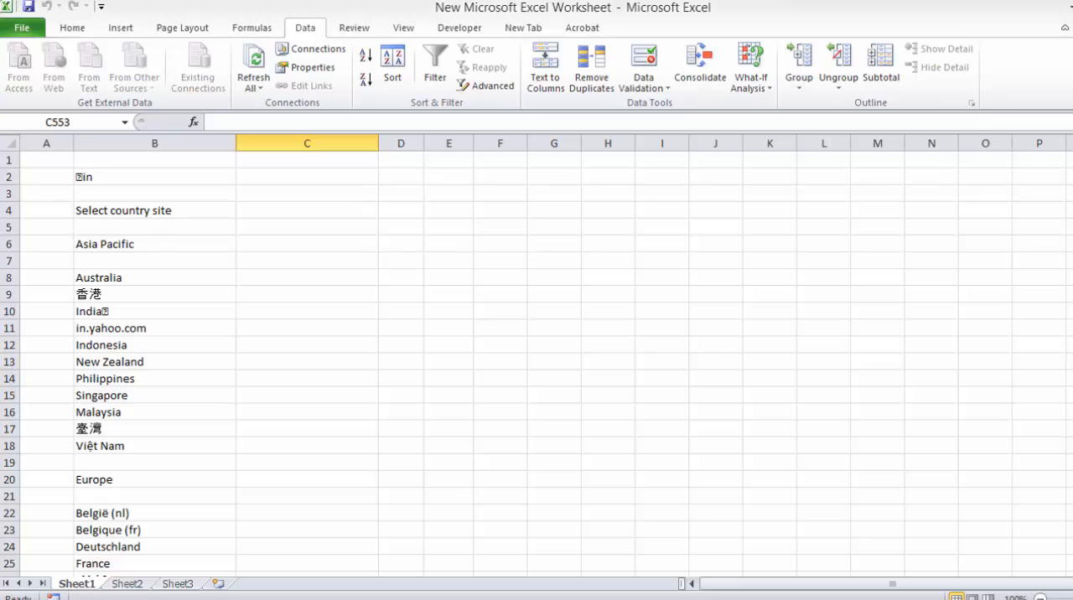
Step: Close the workbook without saving the changes and reopen the New Microsoft Excel Worksheet file from the desktop
{"action": "left_click", "coordinate": [1070, 5]}
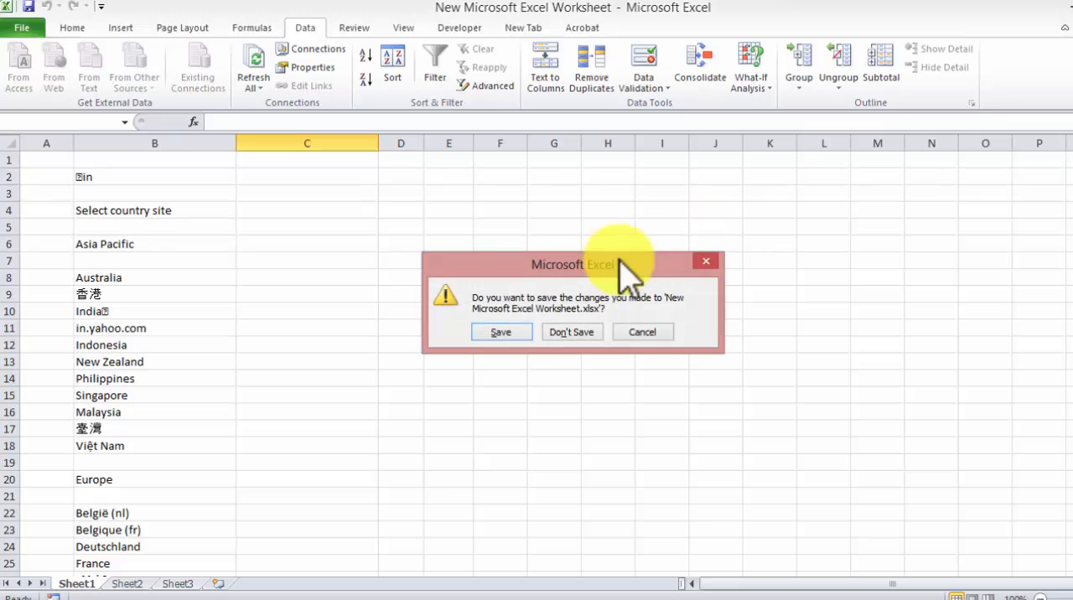
{"action": "left_click", "coordinate": [582, 333]}
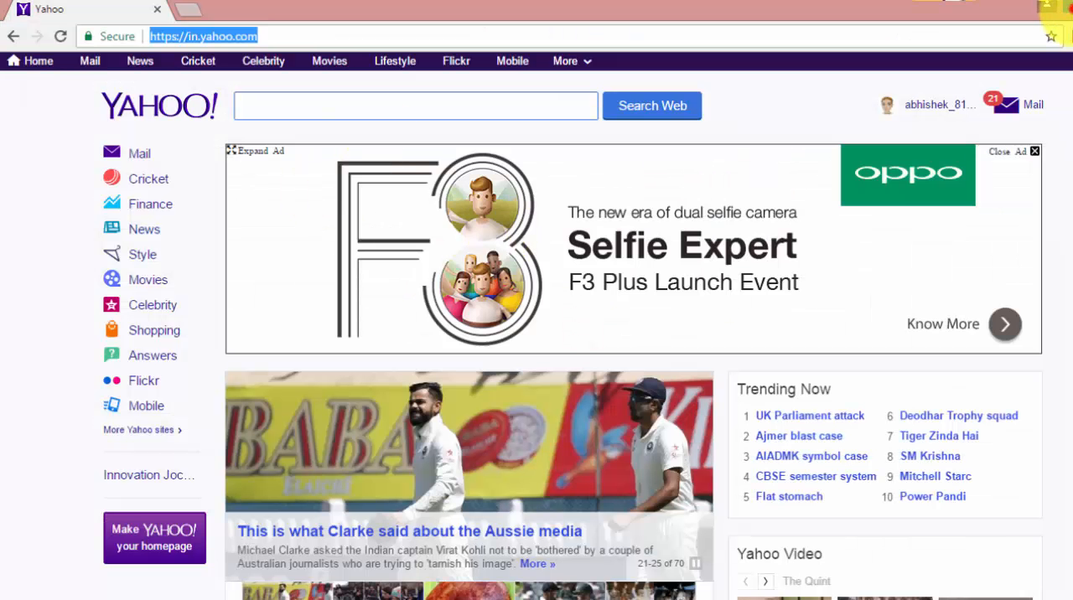
{"action": "left_click", "coordinate": [1058, 7]}
{"action": "double_click", "coordinate": [29, 184]}
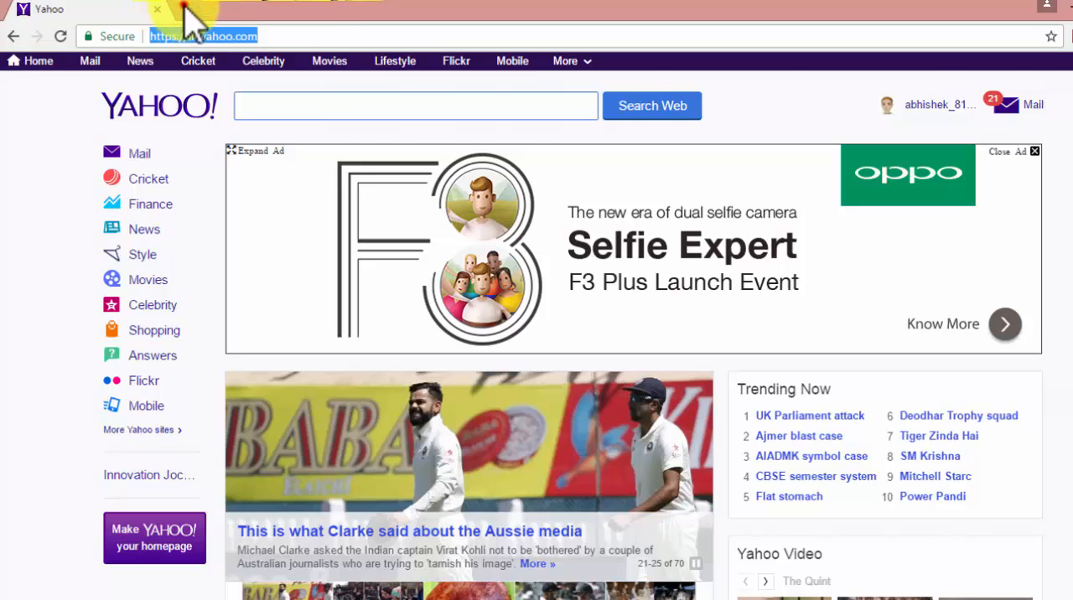
Step: In Chrome, replace the Yahoo tab with a new one, search for espninfo, and open the ESPN Cricinfo website
{"action": "left_click", "coordinate": [184, 9]}
{"action": "left_click", "coordinate": [157, 9]}
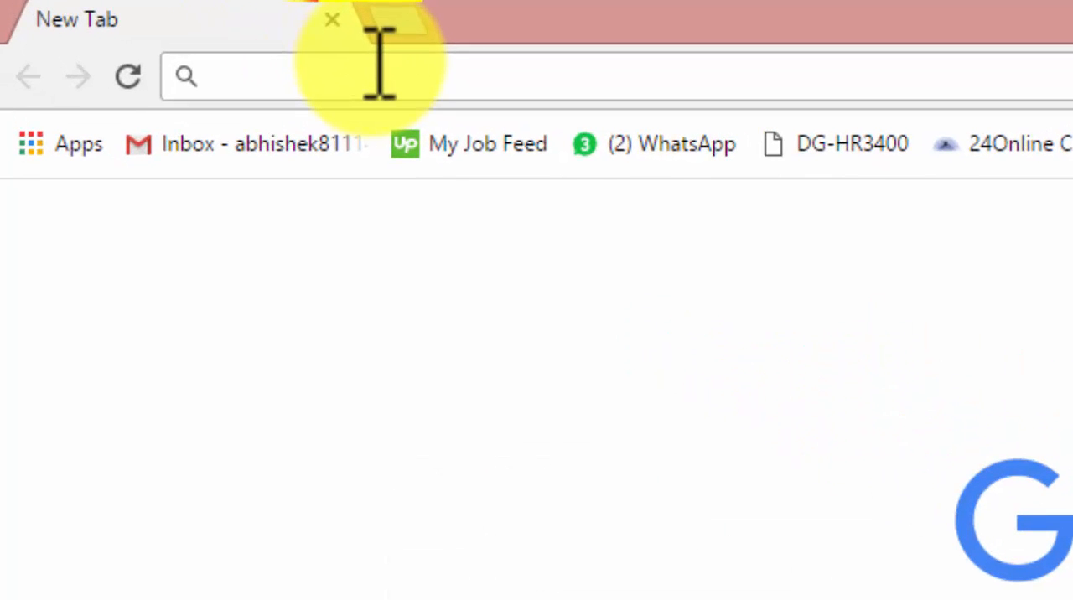
{"action": "type", "text": "espninfo"}
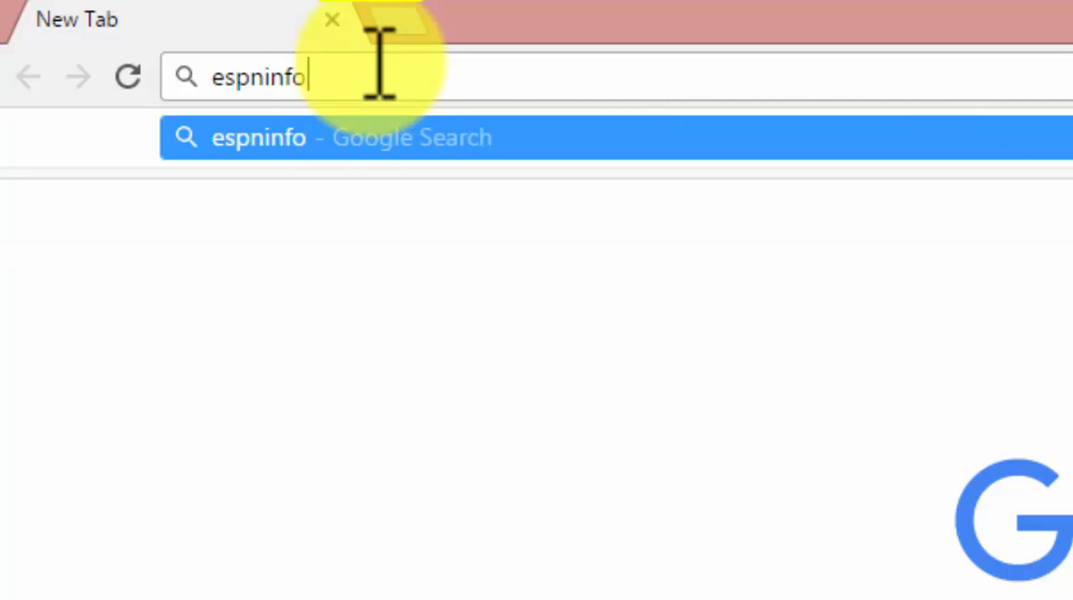
{"action": "key", "text": "Return"}
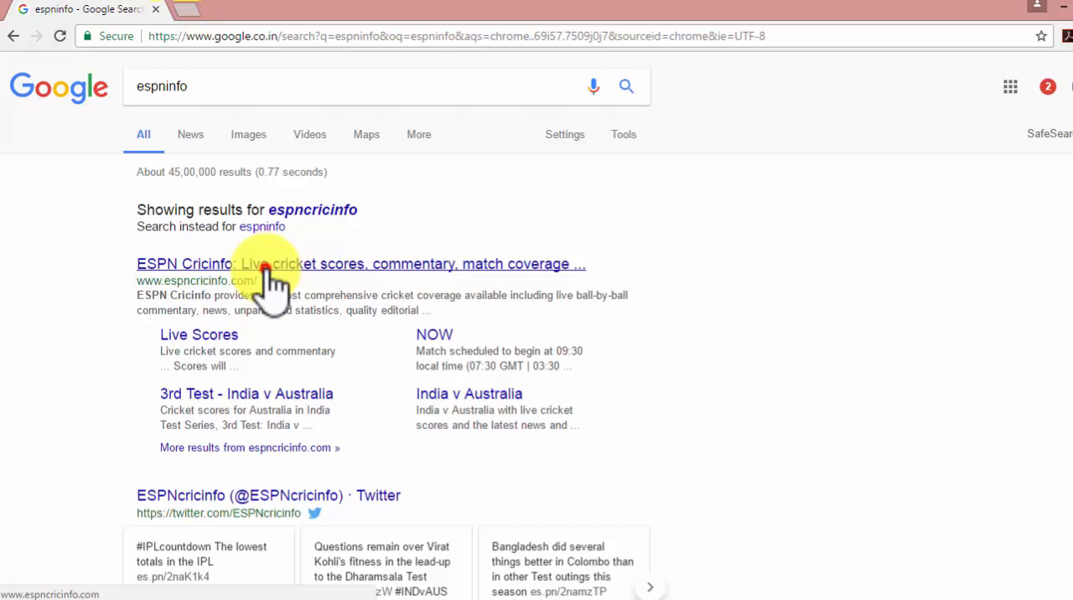
{"action": "left_click", "coordinate": [264, 268]}
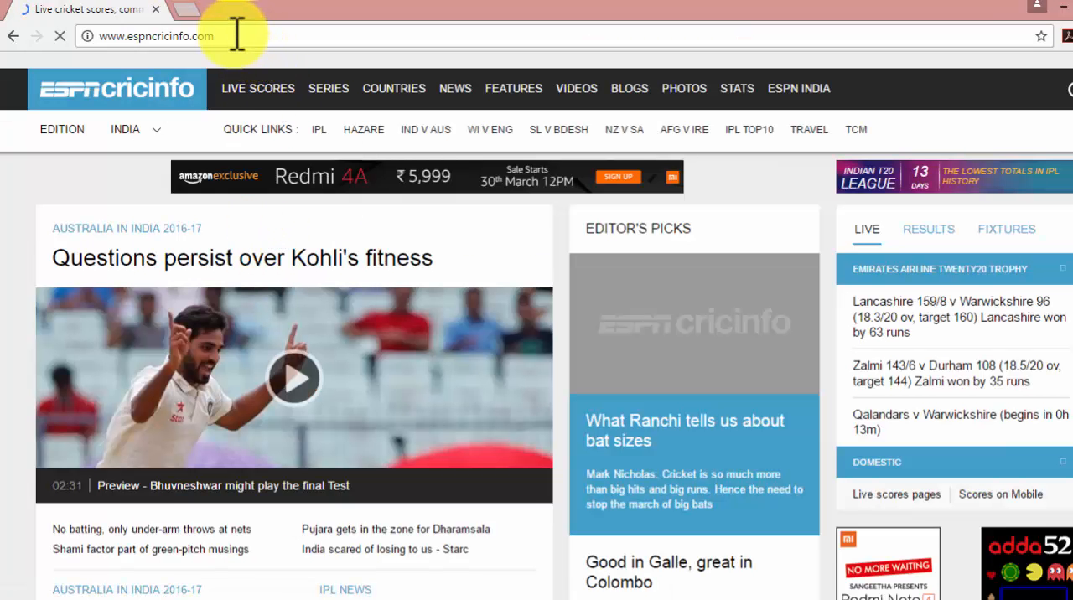
Step: Copy the web address of the open ESPN Cricinfo page
{"action": "left_click", "coordinate": [134, 35]}
{"action": "key", "text": "ctrl+c"}
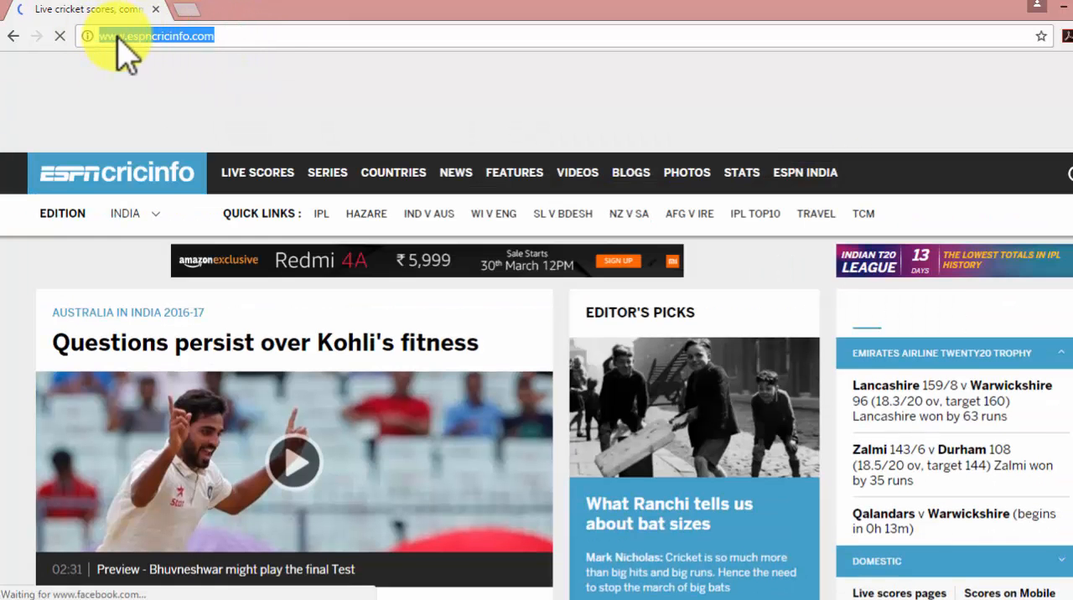
{"action": "right_click", "coordinate": [118, 42]}
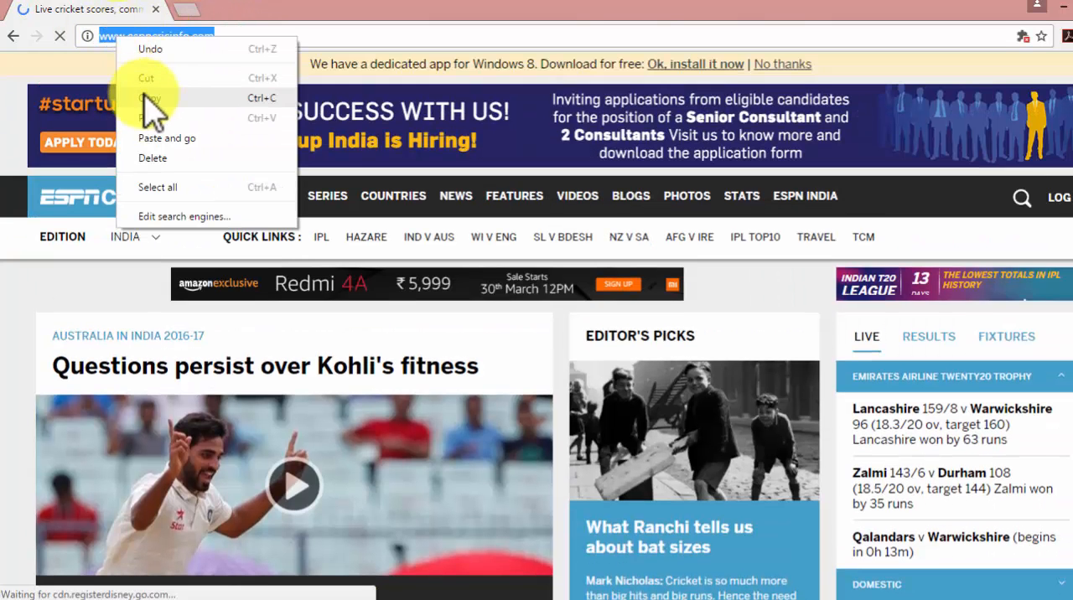
{"action": "left_click", "coordinate": [210, 98]}
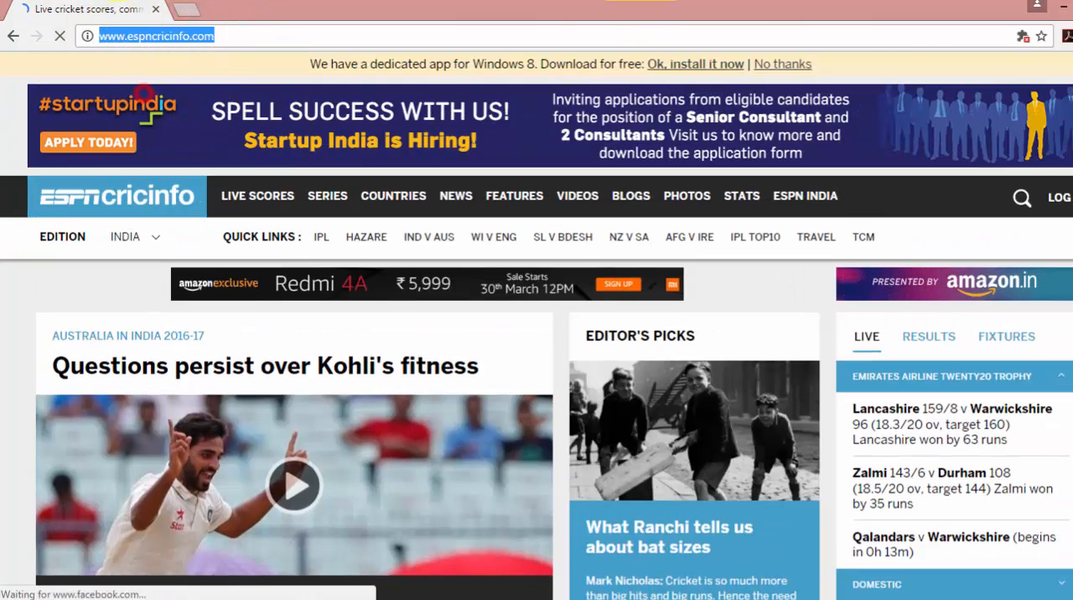
Step: Switch back to the empty Excel worksheet and start a new web query
{"action": "left_click", "coordinate": [1064, 8]}
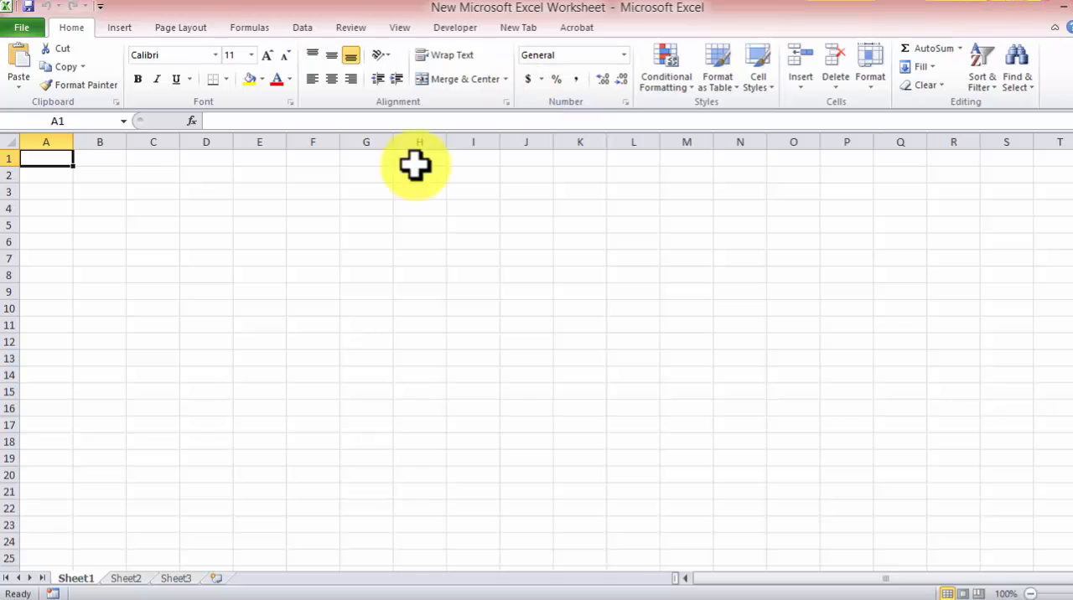
{"action": "left_click", "coordinate": [305, 28]}
{"action": "left_click", "coordinate": [53, 68]}
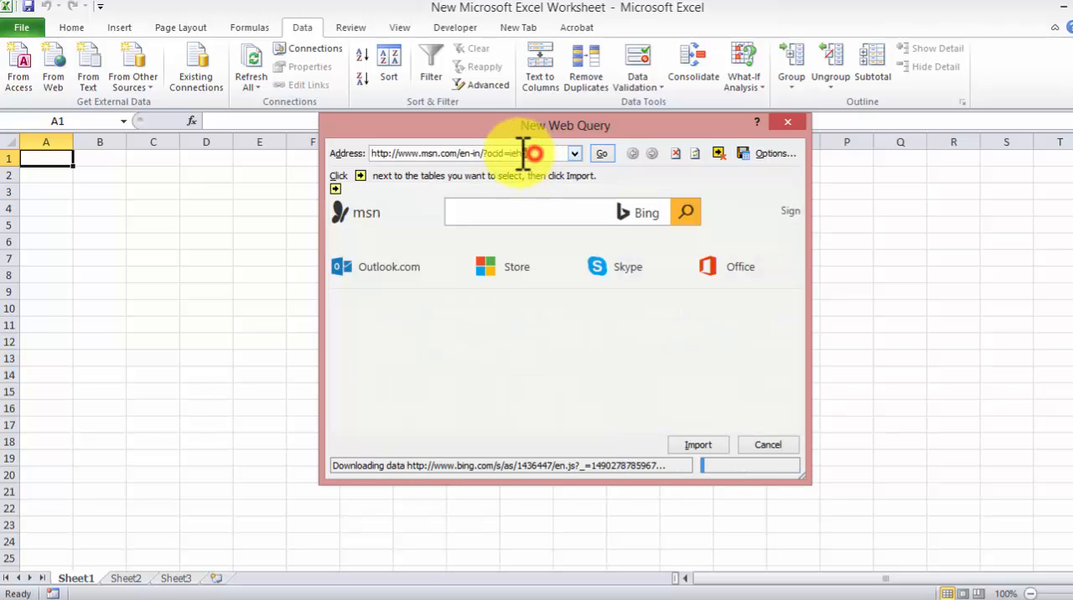
{"action": "left_click_drag", "start_coordinate": [532, 152], "coordinate": [368, 153]}
{"action": "left_click", "coordinate": [378, 157]}
{"action": "left_click_drag", "start_coordinate": [530, 153], "coordinate": [377, 137]}
{"action": "right_click", "coordinate": [396, 153]}
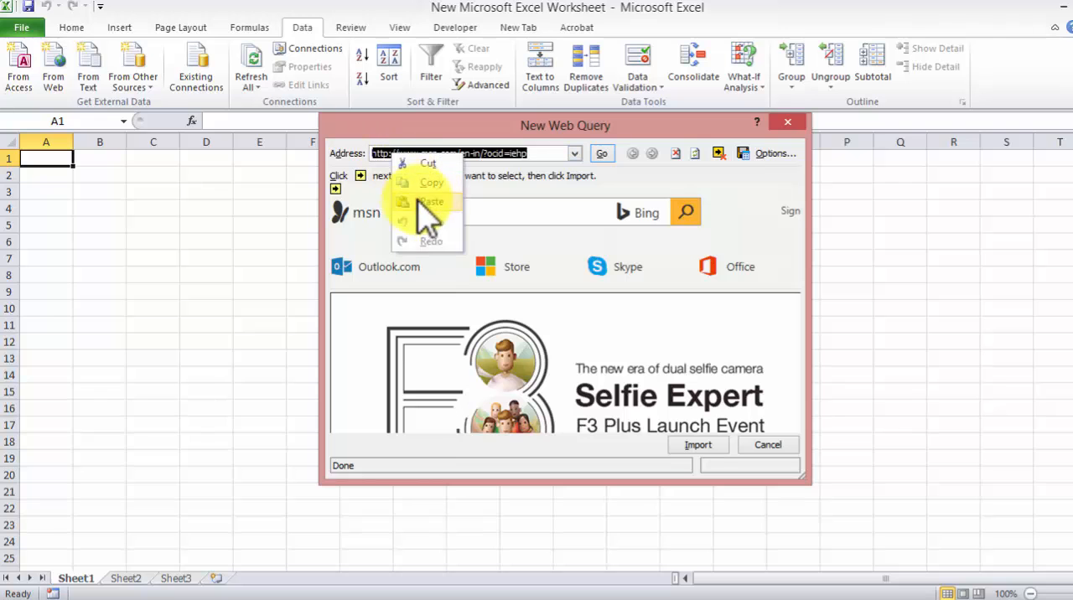
{"action": "left_click", "coordinate": [423, 204]}
{"action": "left_click", "coordinate": [603, 153]}
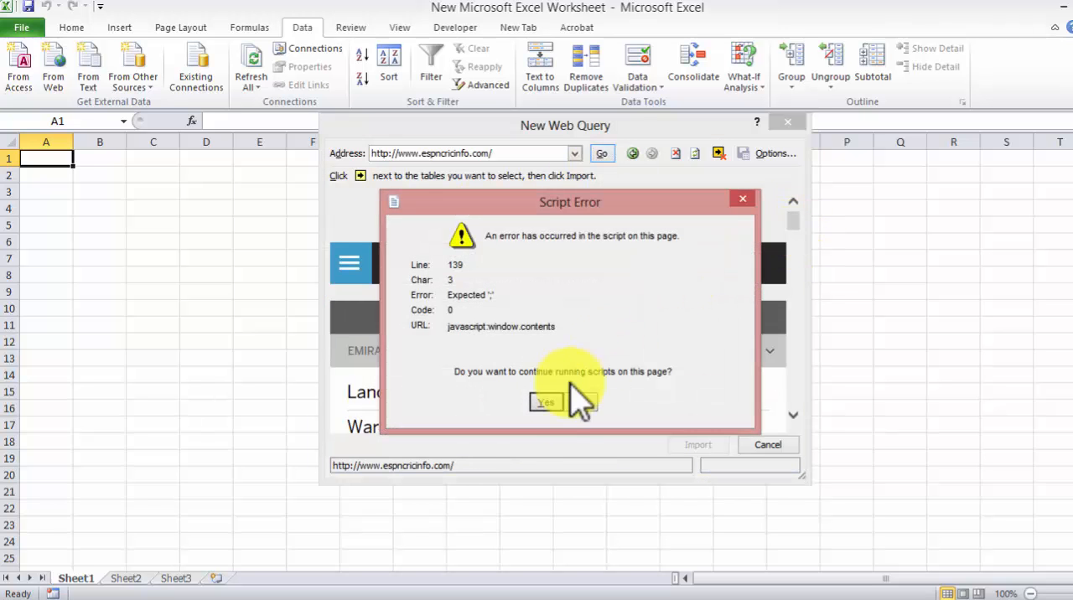
{"action": "left_click", "coordinate": [545, 401]}
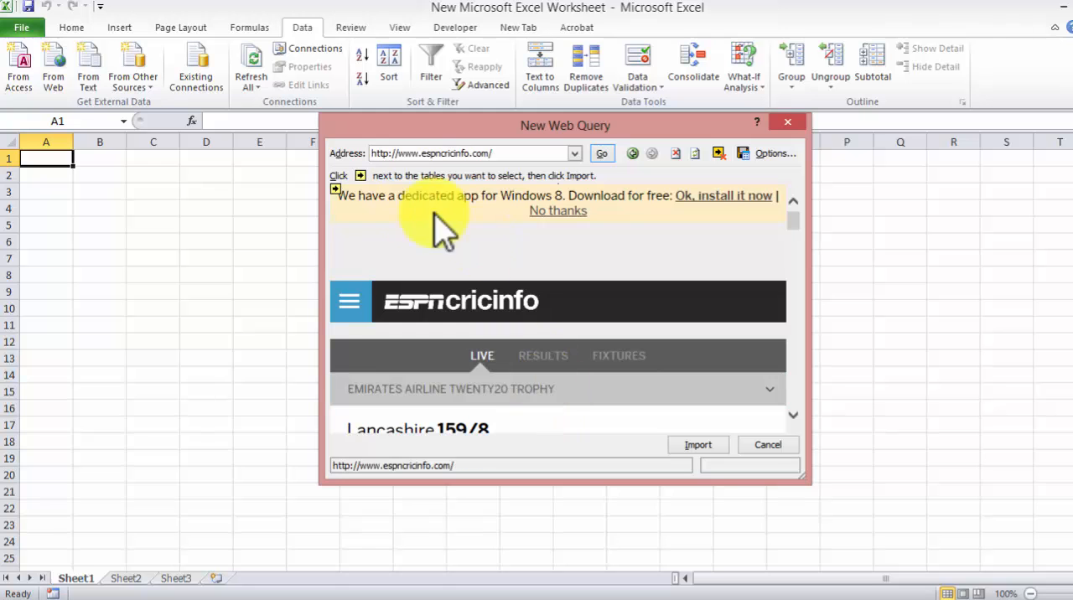
Step: Look through the loaded ESPN Cricinfo page and mark the entire page for import
{"action": "scroll", "coordinate": [755, 246], "scroll_direction": "down", "scroll_amount": 3}
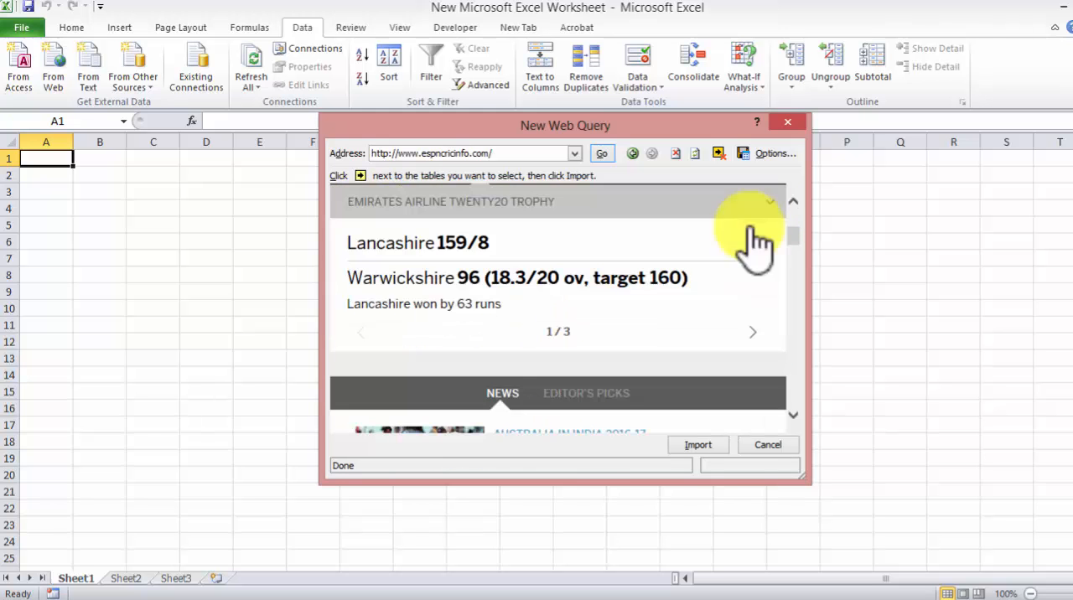
{"action": "scroll", "coordinate": [700, 315], "scroll_direction": "down", "scroll_amount": 5}
{"action": "scroll", "coordinate": [707, 297], "scroll_direction": "up", "scroll_amount": 8}
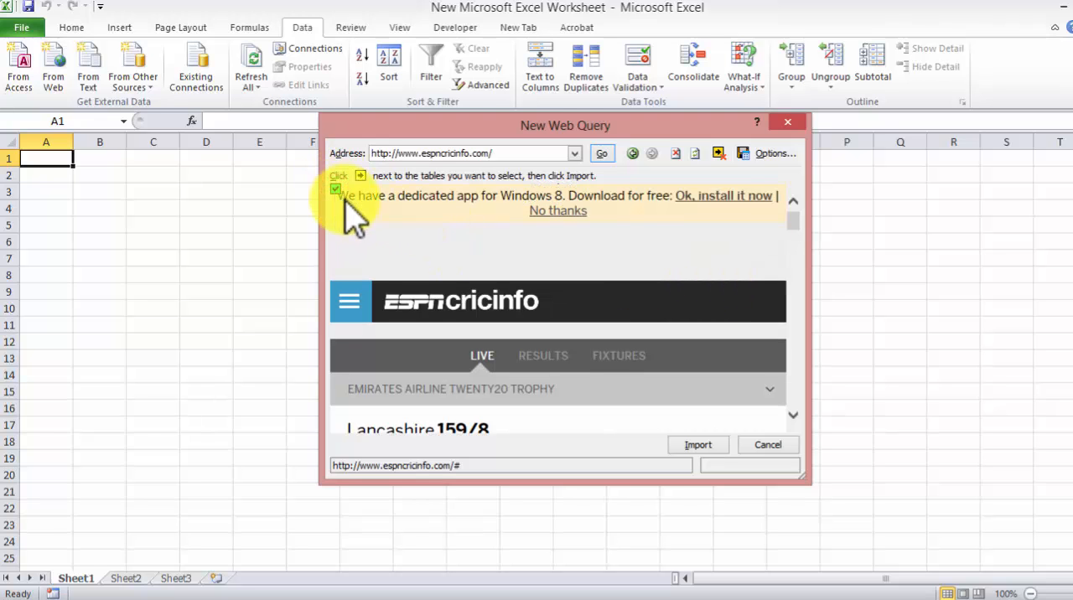
Step: Import the marked ESPN Cricinfo page into the existing worksheet at cell A1 and look through the imported rows
{"action": "mouse_move", "coordinate": [793, 220]}
{"action": "left_mouse_down"}
{"action": "mouse_move", "coordinate": [793, 260]}
{"action": "mouse_move", "coordinate": [805, 210]}
{"action": "left_mouse_up"}
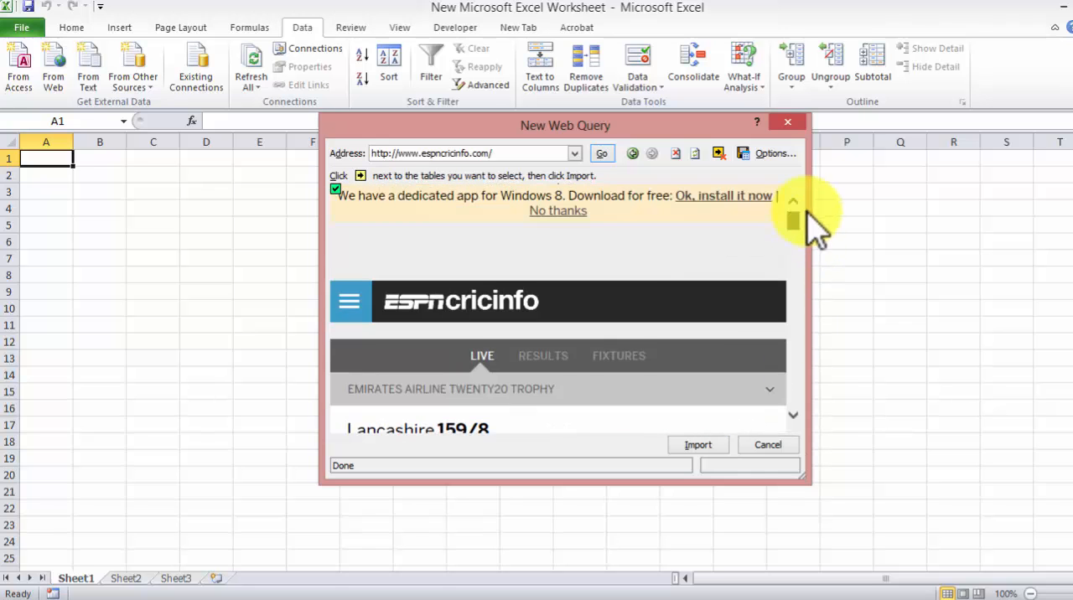
{"action": "left_click", "coordinate": [700, 444]}
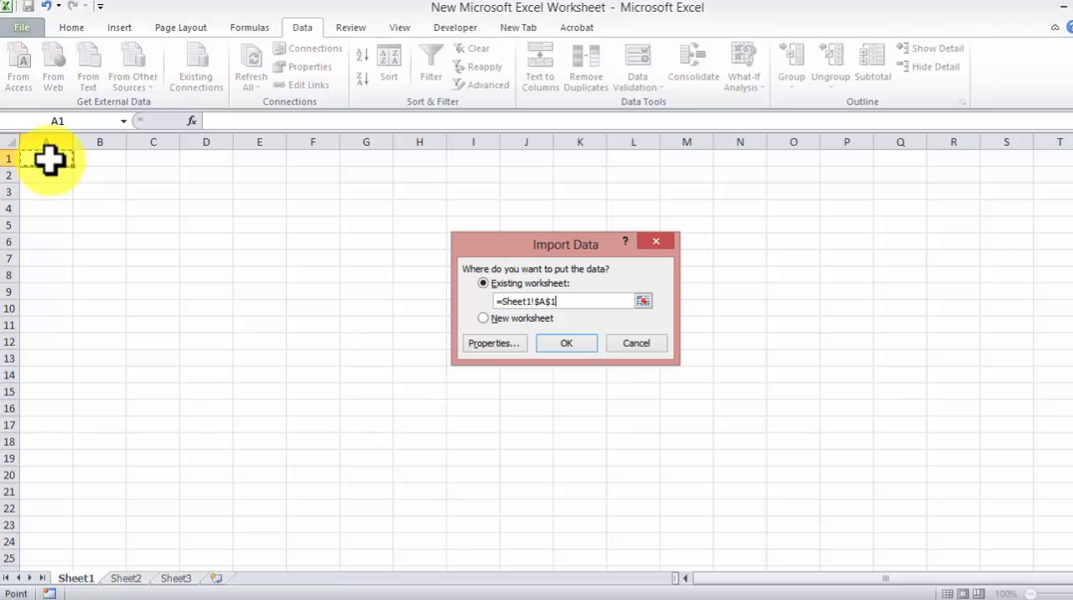
{"action": "left_click", "coordinate": [568, 344]}
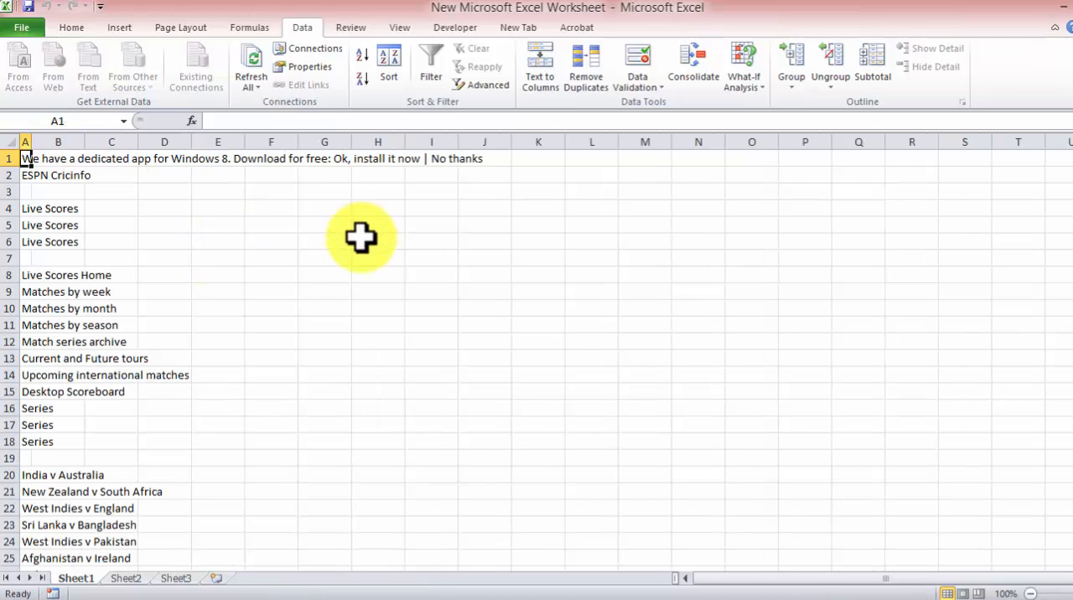
{"action": "left_click", "coordinate": [271, 241]}
{"action": "scroll", "coordinate": [419, 261], "scroll_direction": "down", "scroll_amount": 13}
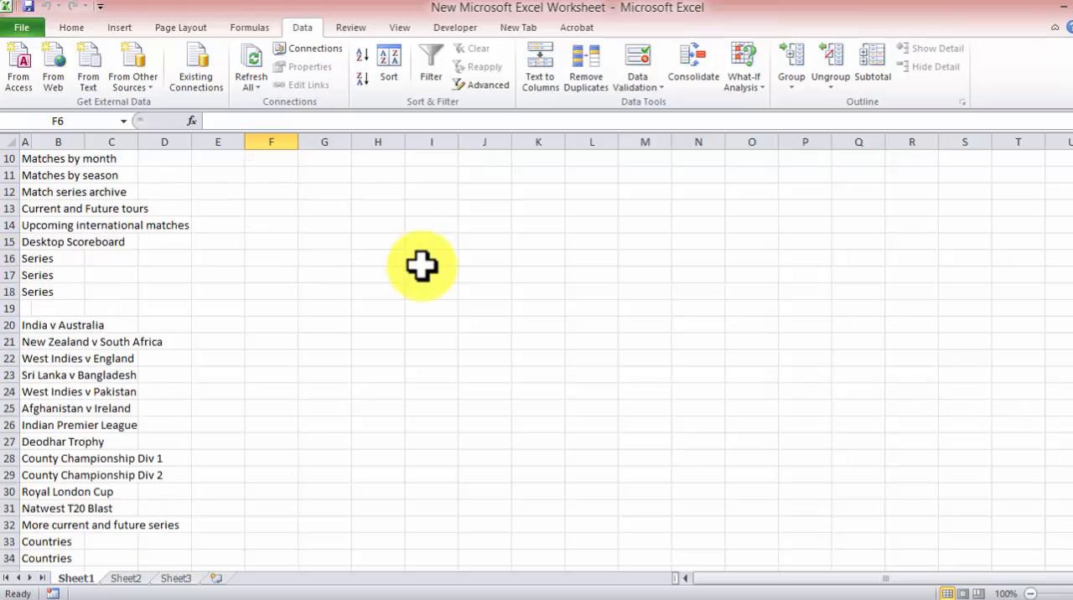
{"action": "scroll", "coordinate": [424, 267], "scroll_direction": "down", "scroll_amount": 20}
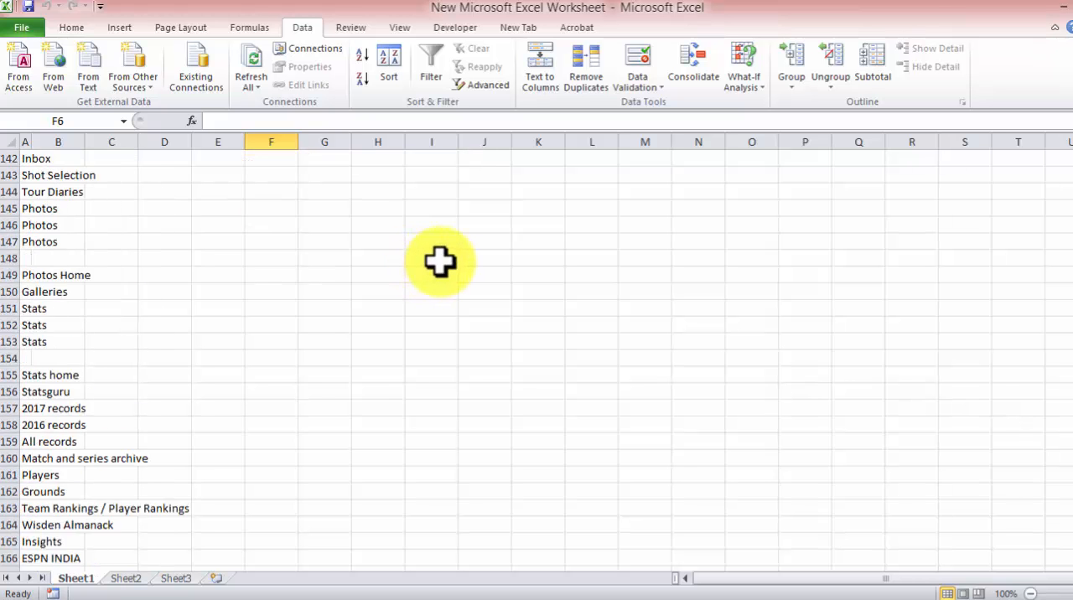
{"action": "scroll", "coordinate": [442, 264], "scroll_direction": "down", "scroll_amount": 20}
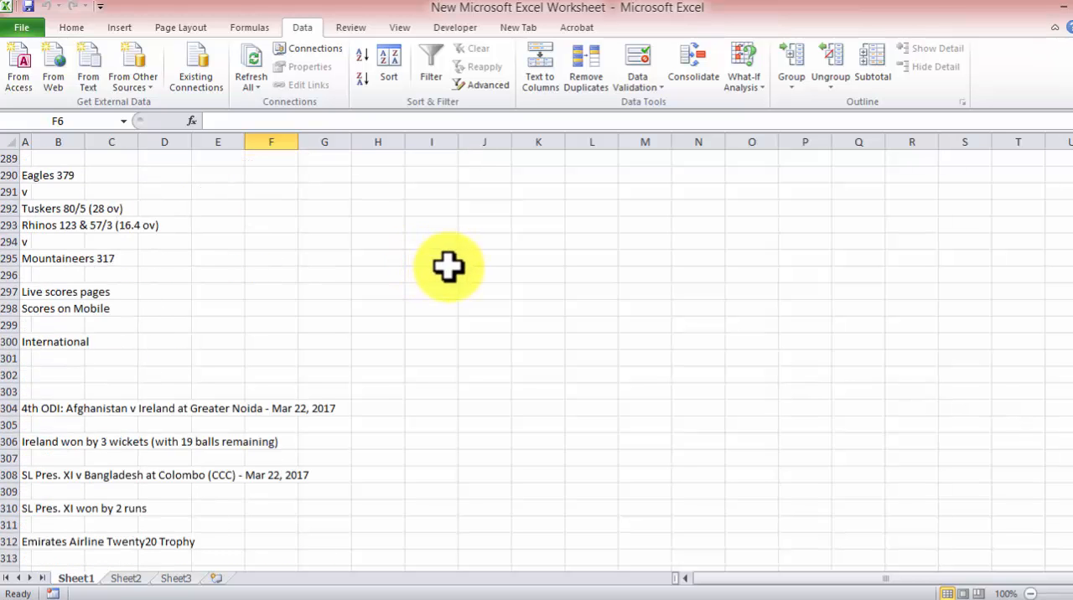
{"action": "scroll", "coordinate": [451, 266], "scroll_direction": "down", "scroll_amount": 20}
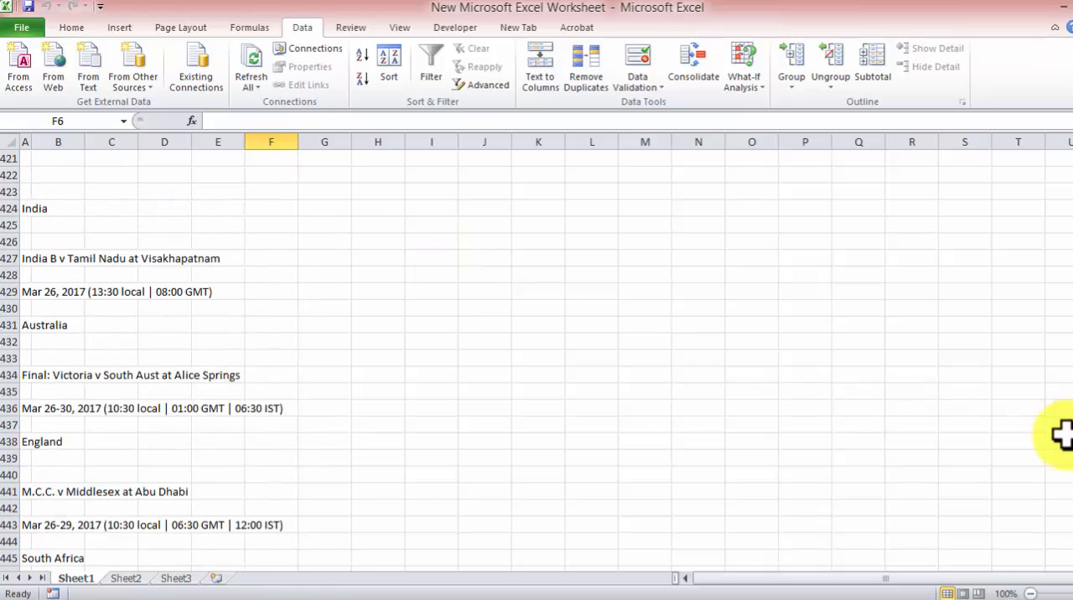
{"action": "left_click_drag", "start_coordinate": [1072, 284], "coordinate": [1072, 158]}
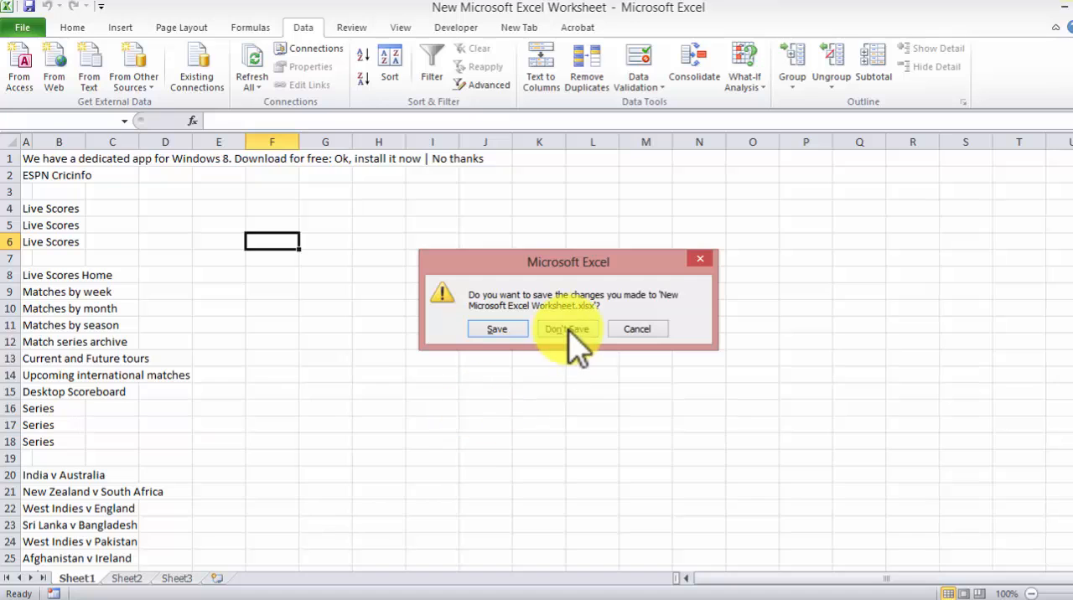
Step: Close the workbook without saving the changes and reopen New Microsoft Excel Worksheet from the desktop
{"action": "left_click", "coordinate": [566, 329]}
{"action": "left_click", "coordinate": [29, 171]}
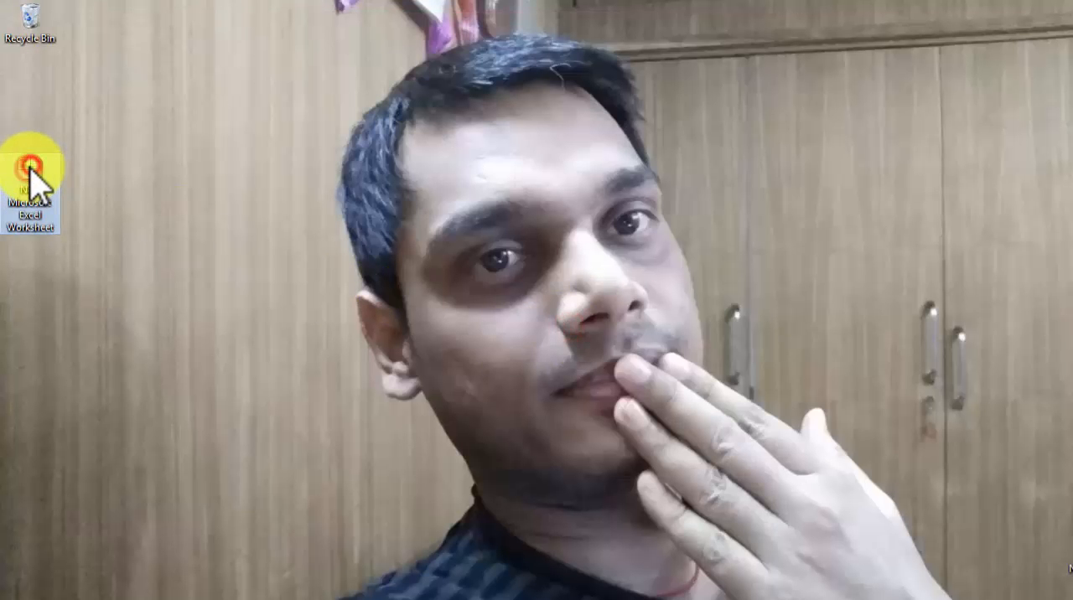
{"action": "double_click", "coordinate": [31, 168]}
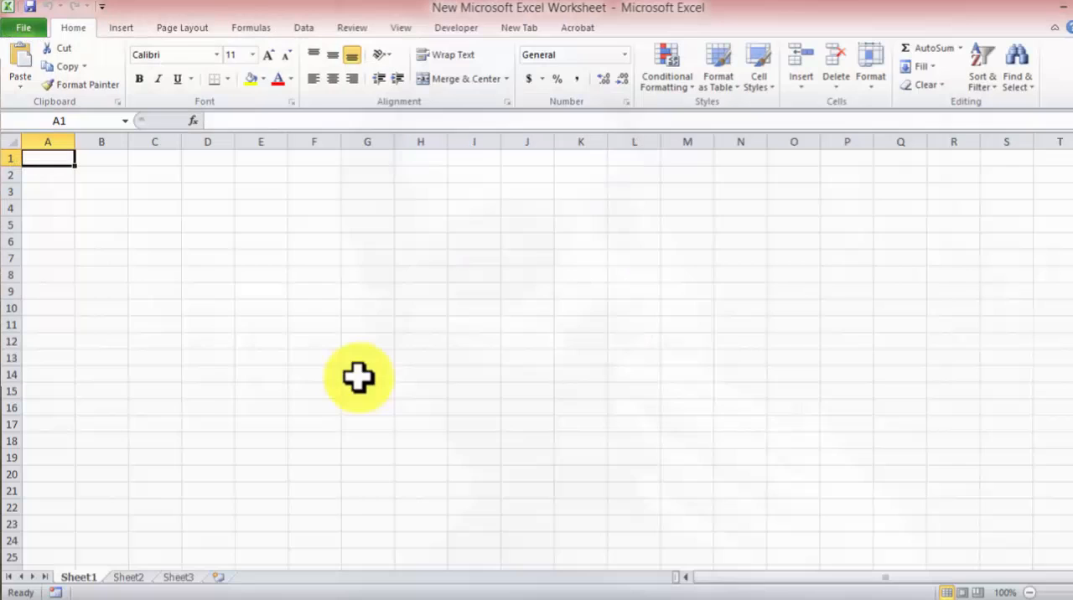
Step: Switch to Chrome and replace the ESPN Cricinfo tab with a new empty tab
{"action": "left_click", "coordinate": [151, 597]}
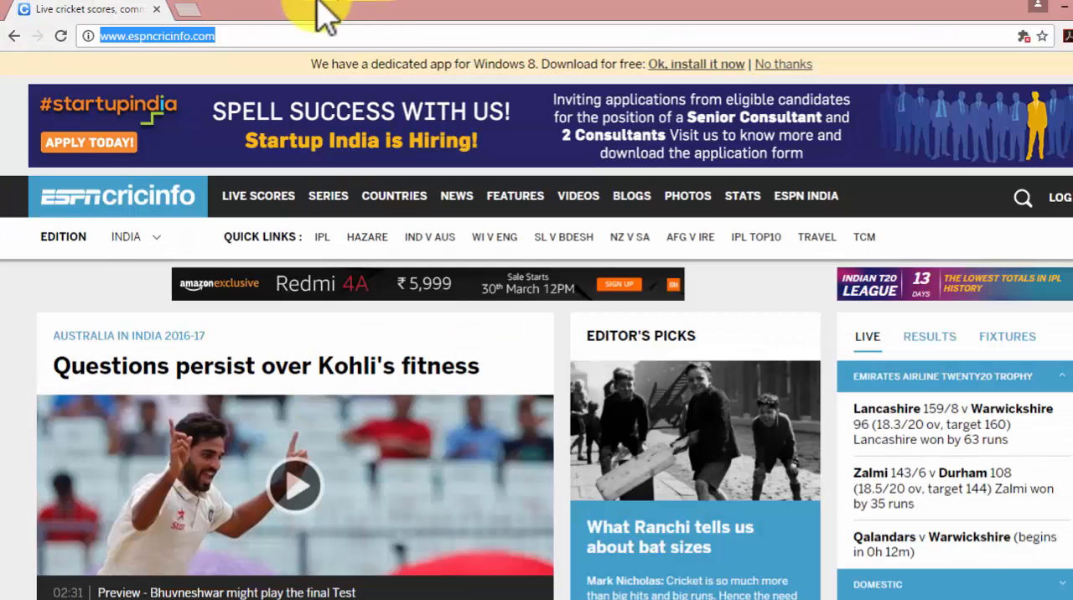
{"action": "left_click", "coordinate": [188, 12]}
{"action": "left_click", "coordinate": [158, 10]}
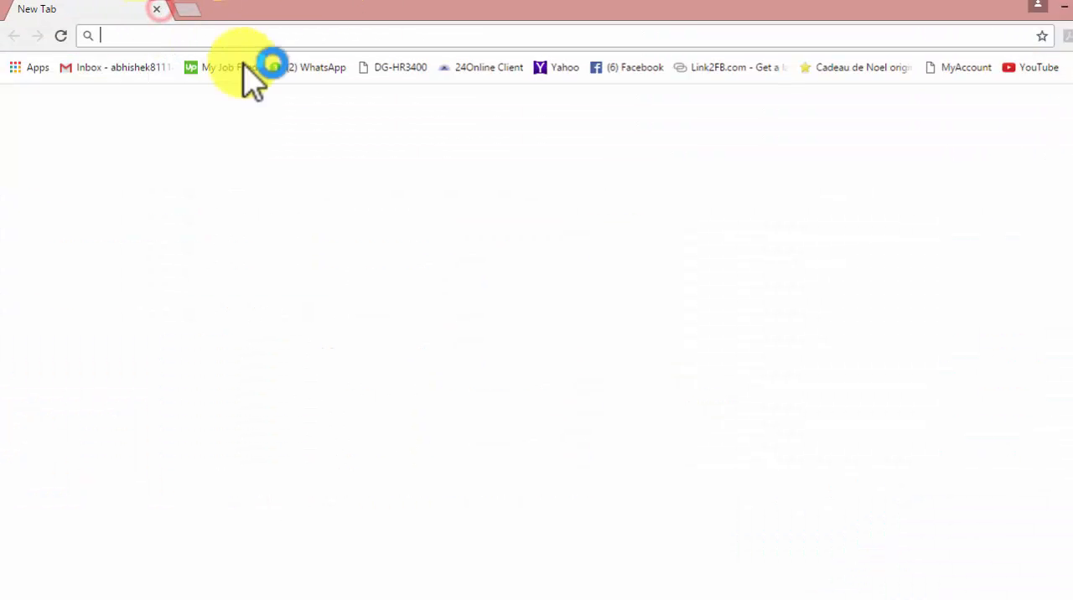
Step: Search the web for "table of score" and open the Premier League tables page
{"action": "left_click", "coordinate": [312, 37]}
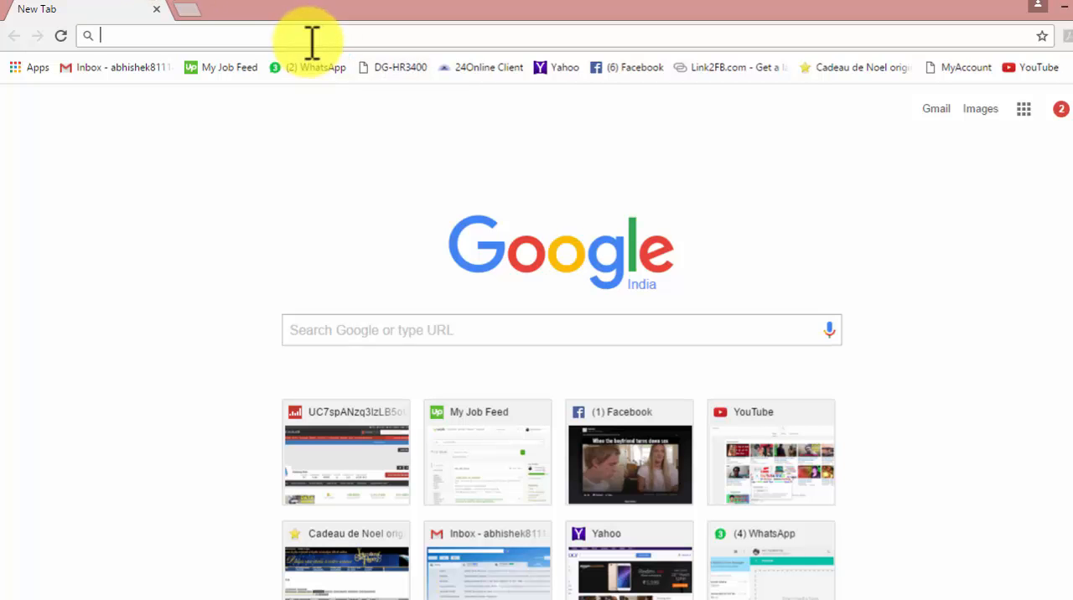
{"action": "type", "text": "table"}
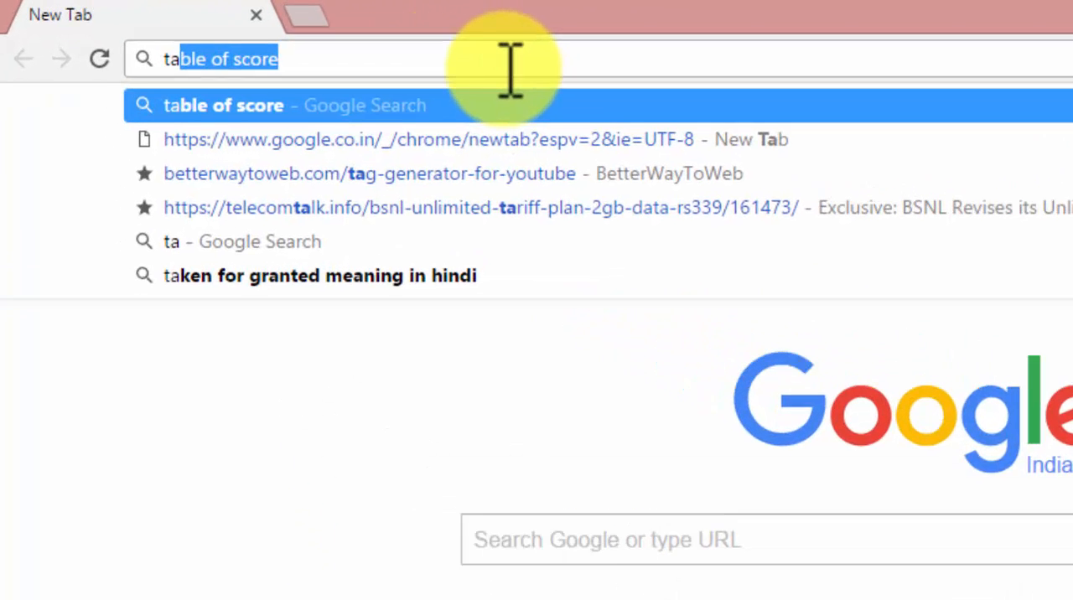
{"action": "type", "text": " of"}
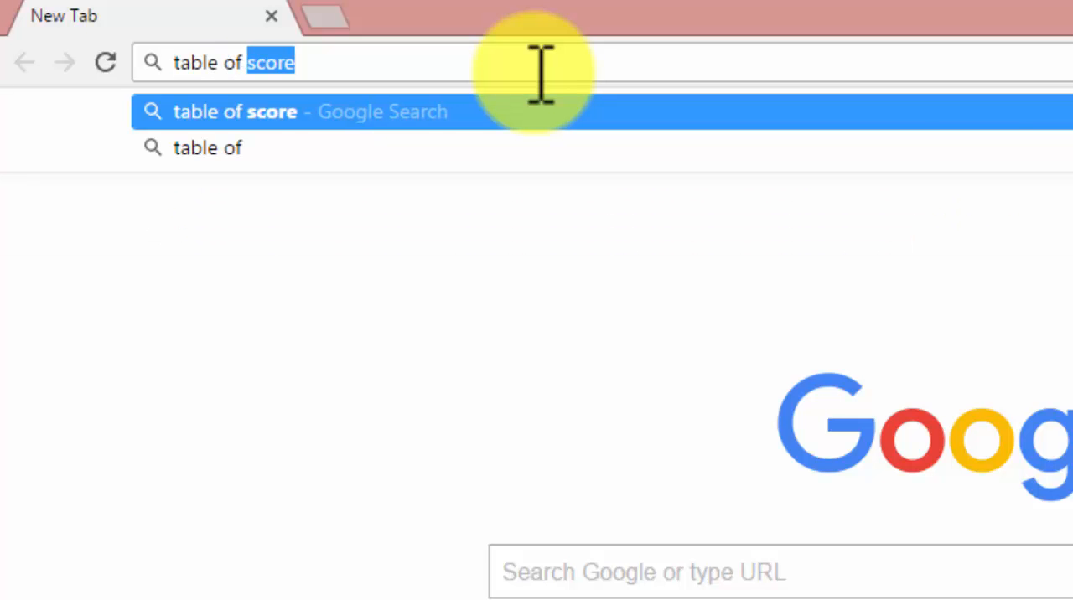
{"action": "key", "text": "Return"}
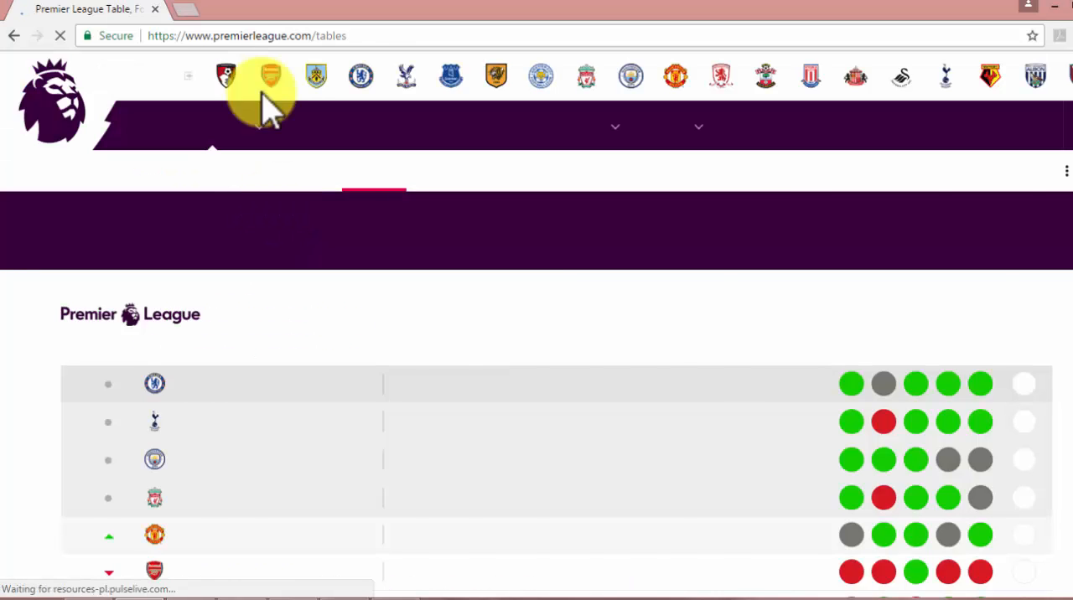
Step: Copy the web address of the Premier League tables page
{"action": "left_click_drag", "start_coordinate": [357, 38], "coordinate": [137, 36]}
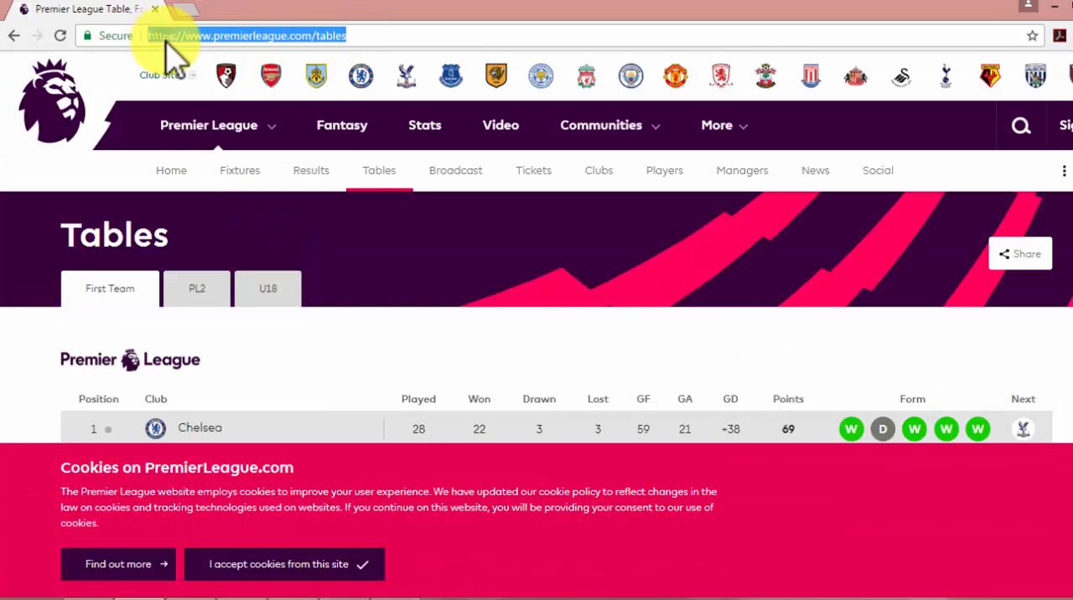
{"action": "right_click", "coordinate": [167, 42]}
{"action": "left_click", "coordinate": [196, 102]}
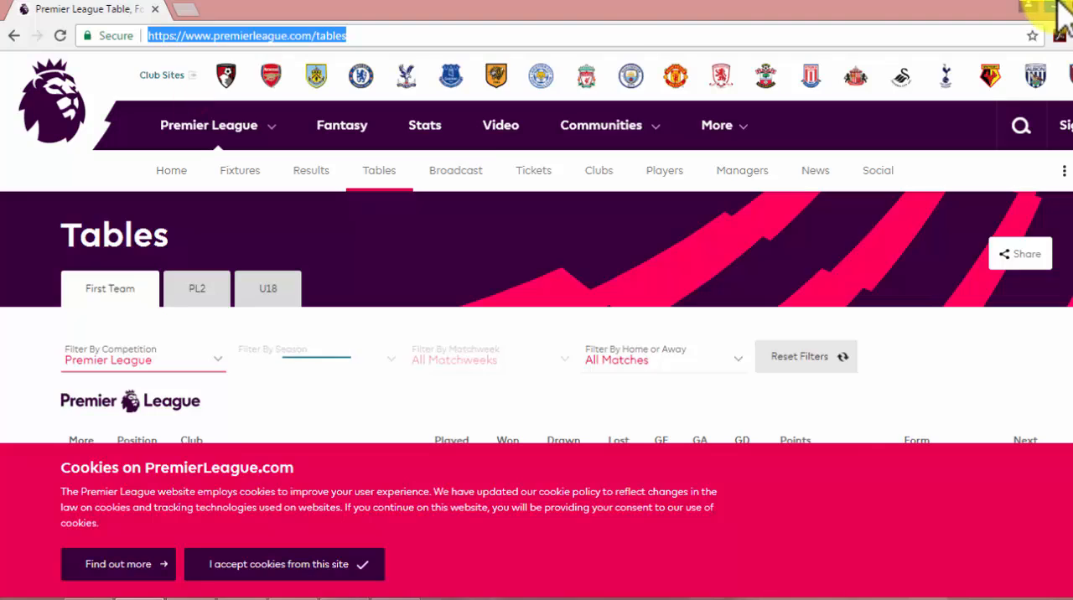
Step: Switch back to the blank Excel workbook and start a new web query
{"action": "key", "text": "alt+Tab"}
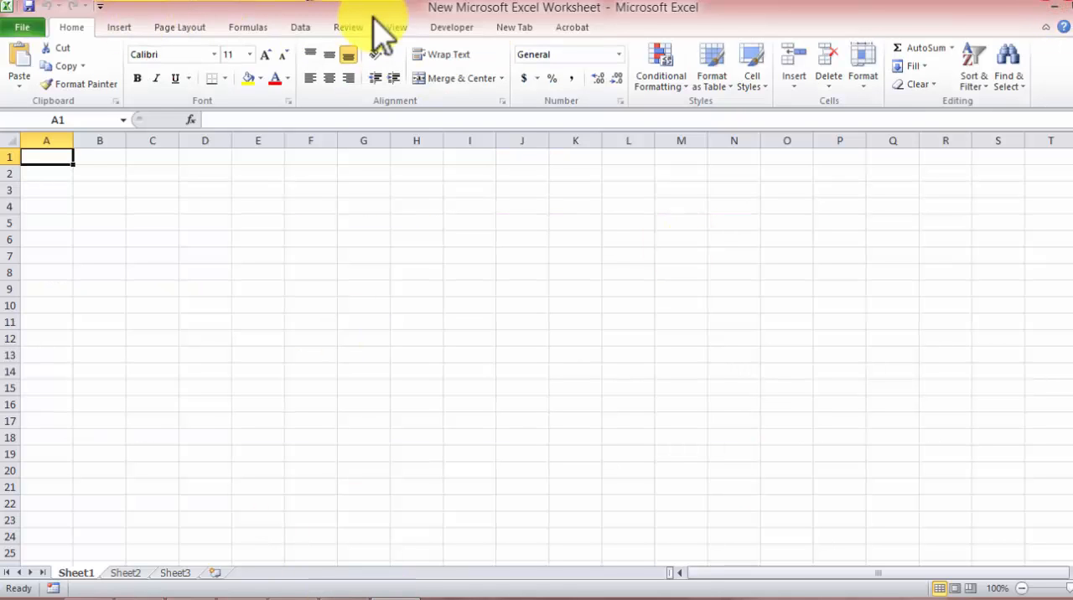
{"action": "left_click", "coordinate": [300, 27]}
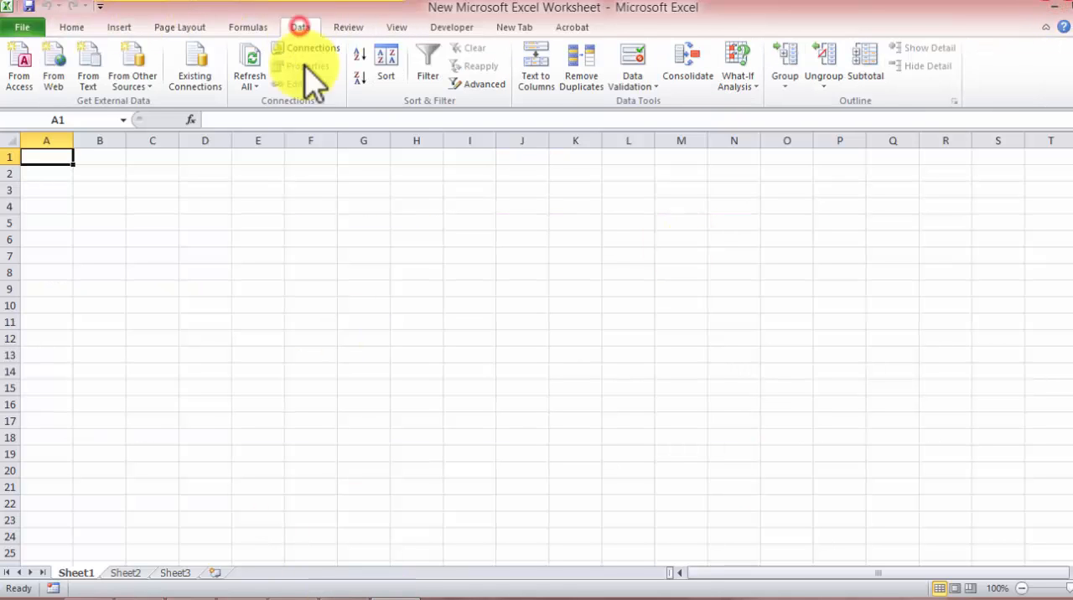
{"action": "left_click", "coordinate": [53, 65]}
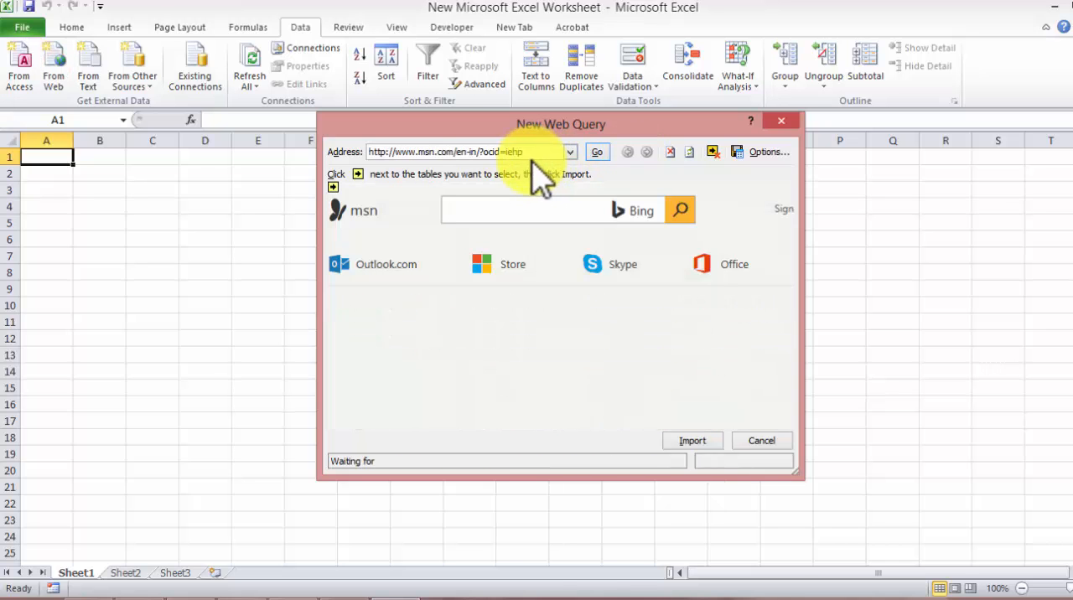
{"action": "left_click", "coordinate": [530, 152]}
{"action": "left_click_drag", "start_coordinate": [348, 168], "coordinate": [352, 150]}
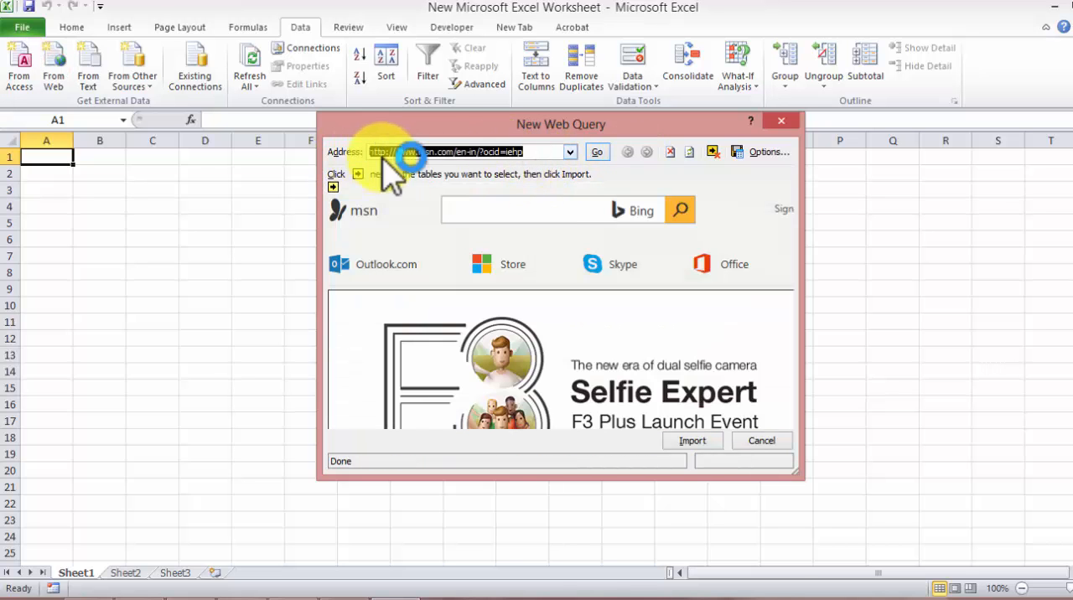
{"action": "right_click", "coordinate": [383, 155]}
{"action": "left_click", "coordinate": [411, 201]}
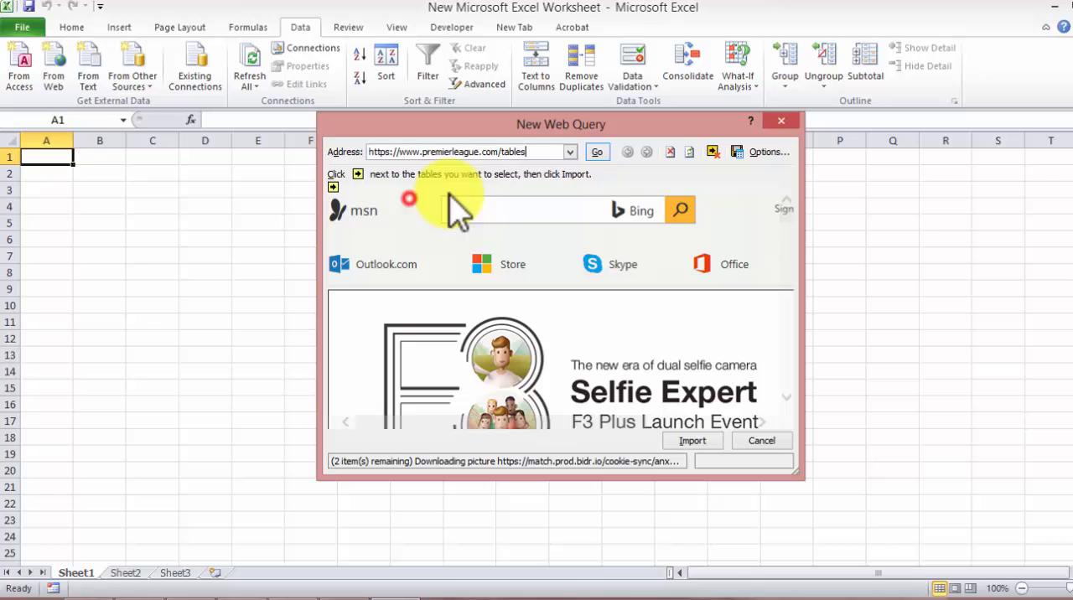
{"action": "left_click", "coordinate": [596, 151]}
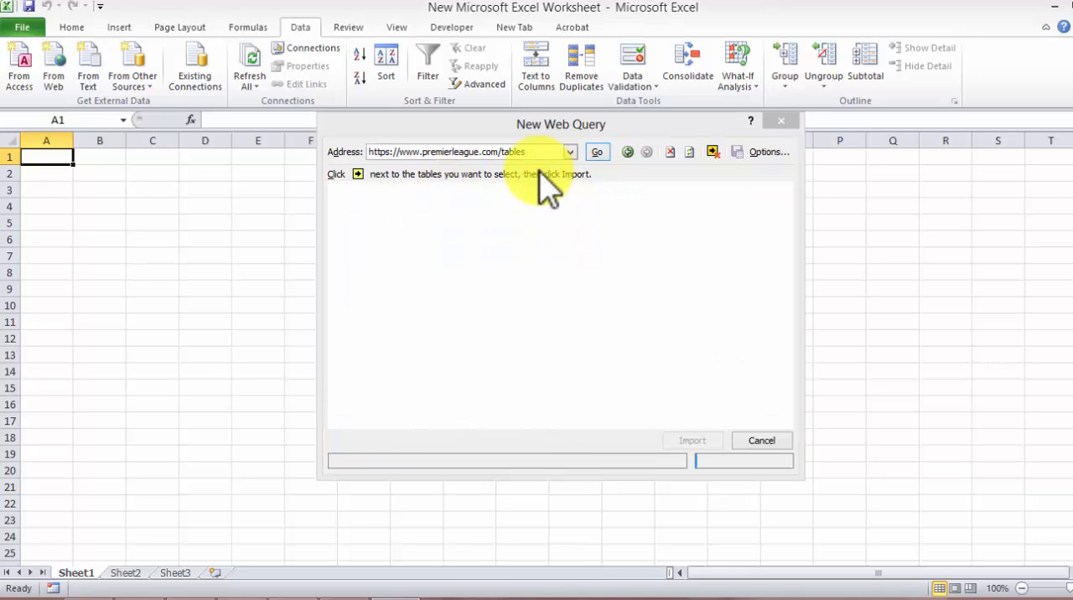
{"action": "left_click", "coordinate": [543, 399]}
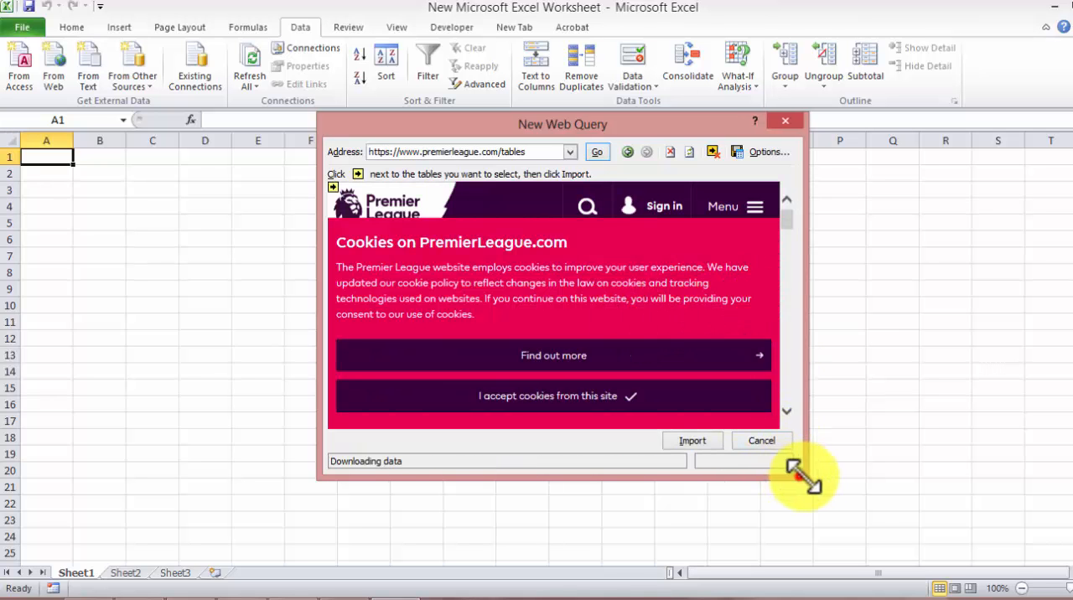
Step: Enlarge and reposition the New Web Query dialog to look over the Premier League tables page
{"action": "left_click_drag", "start_coordinate": [802, 477], "coordinate": [1000, 517]}
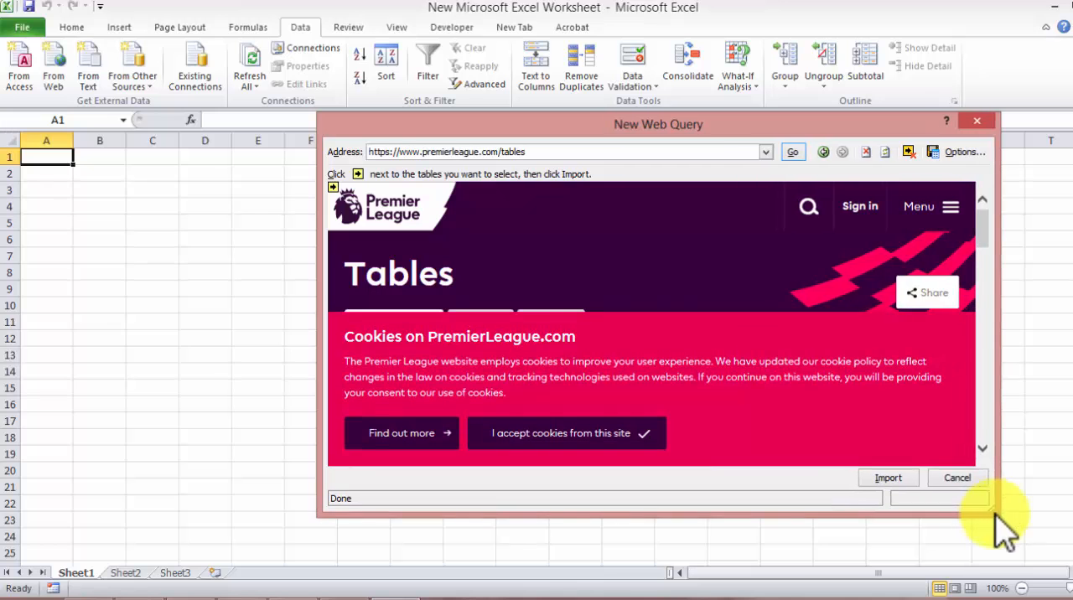
{"action": "left_click_drag", "start_coordinate": [711, 117], "coordinate": [424, 100]}
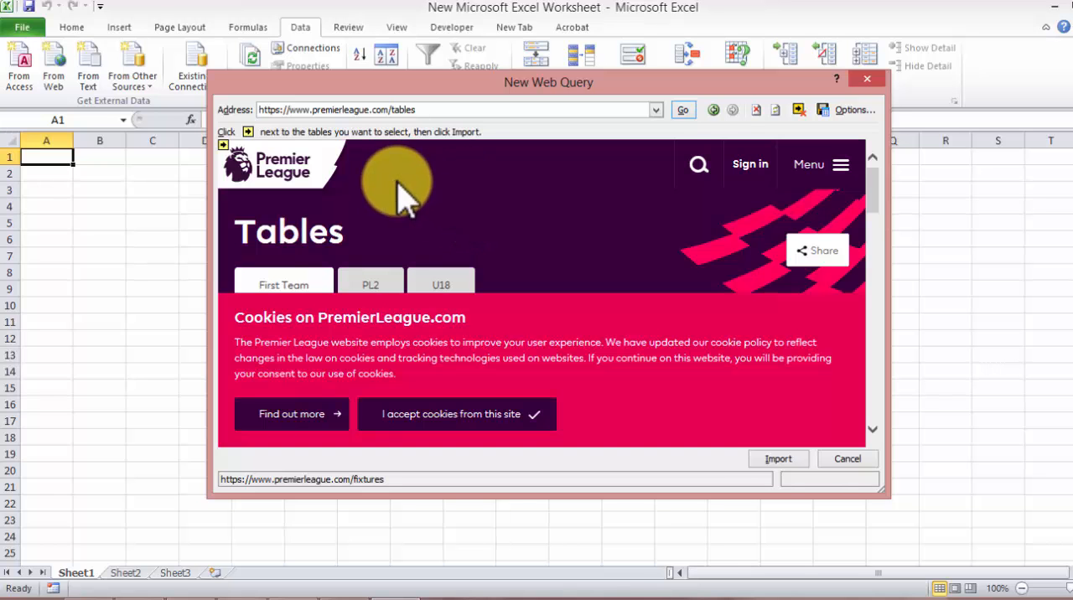
{"action": "scroll", "coordinate": [402, 195], "scroll_direction": "down", "scroll_amount": 3}
{"action": "scroll", "coordinate": [402, 194], "scroll_direction": "up", "scroll_amount": 3}
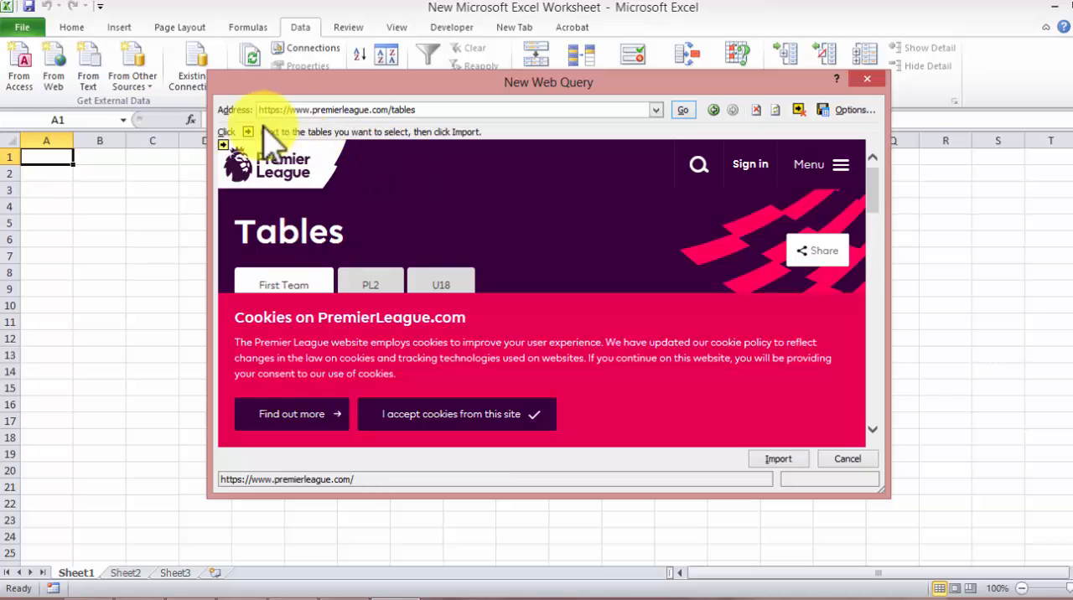
Step: Mark the entire Premier League page and import it into the existing worksheet at cell A1
{"action": "left_click", "coordinate": [224, 145]}
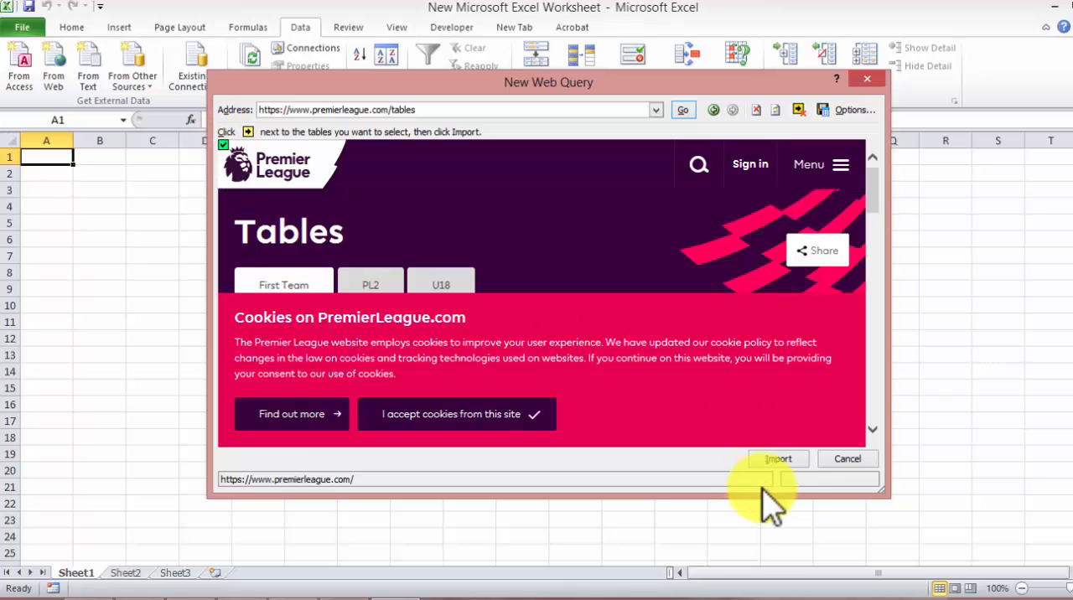
{"action": "left_click", "coordinate": [775, 461]}
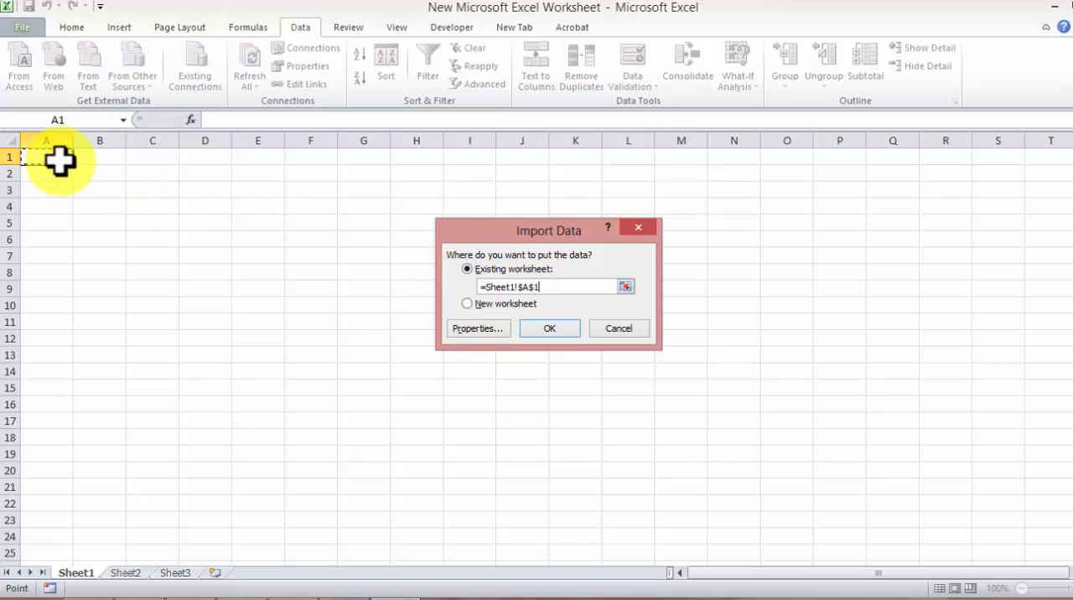
{"action": "left_click", "coordinate": [542, 328]}
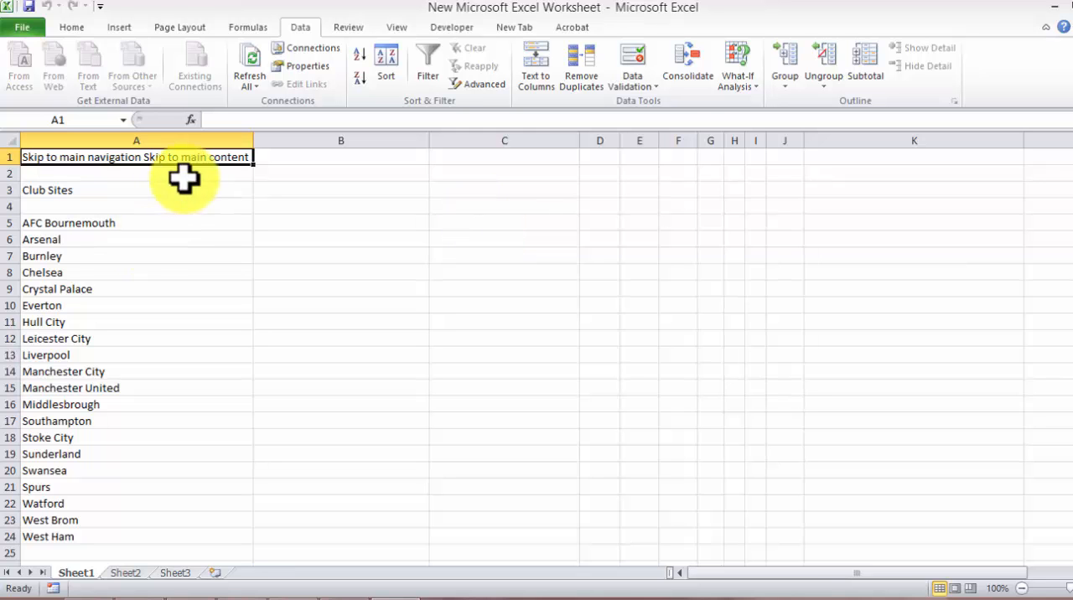
Step: Examine the imported Premier League data in Sheet1, including the club list and the league table rows
{"action": "scroll", "coordinate": [210, 197], "scroll_direction": "down", "scroll_amount": 4}
{"action": "scroll", "coordinate": [217, 201], "scroll_direction": "down", "scroll_amount": 20}
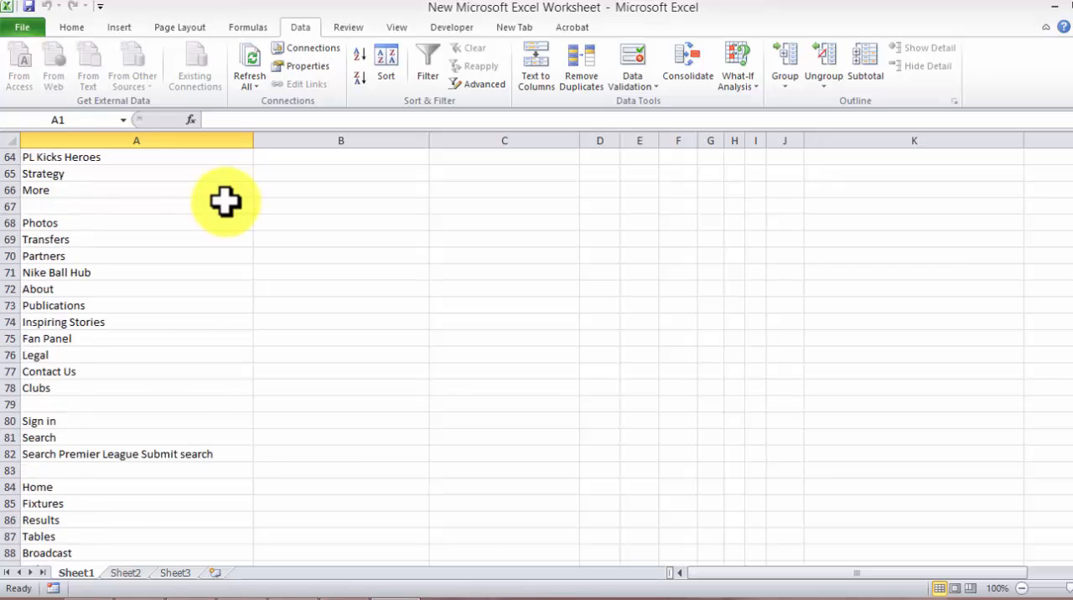
{"action": "scroll", "coordinate": [230, 204], "scroll_direction": "down", "scroll_amount": 6}
{"action": "scroll", "coordinate": [235, 210], "scroll_direction": "up", "scroll_amount": 5}
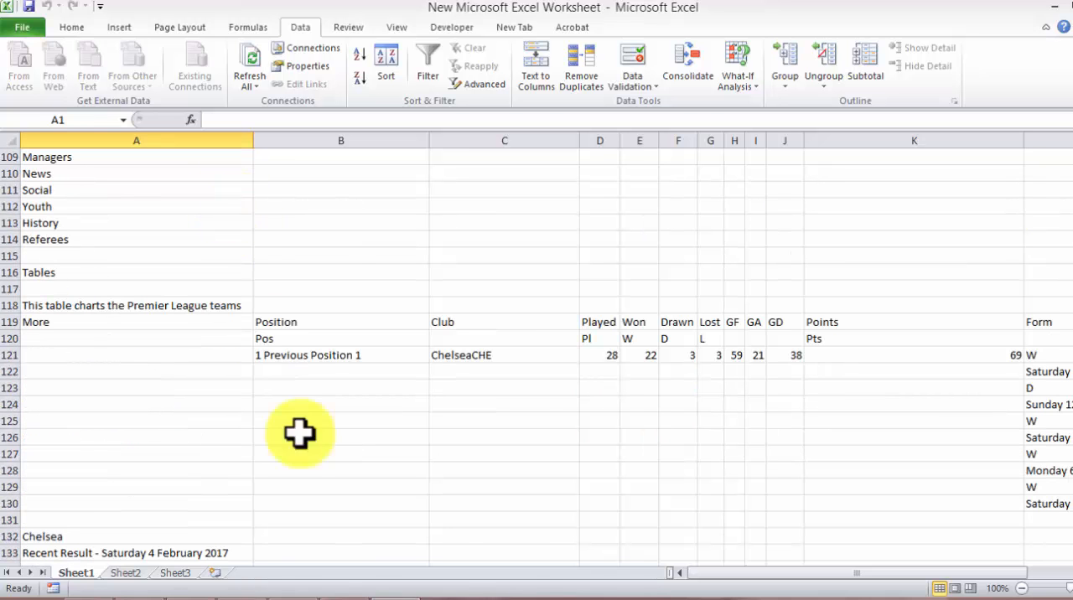
{"action": "left_click_drag", "start_coordinate": [700, 578], "coordinate": [637, 581]}
{"action": "scroll", "coordinate": [209, 216], "scroll_direction": "down", "scroll_amount": 20}
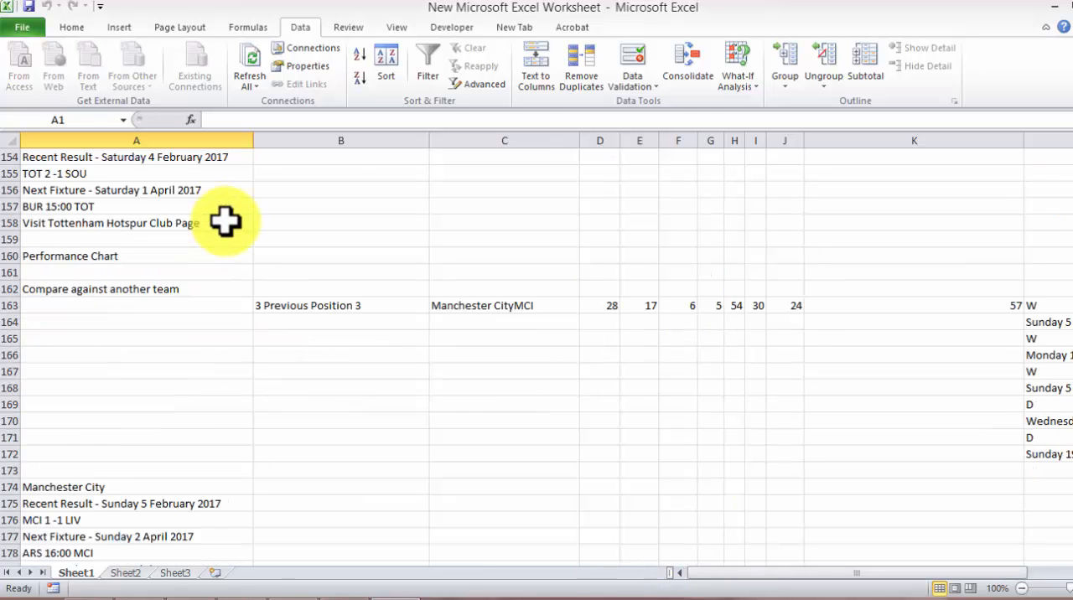
{"action": "scroll", "coordinate": [228, 220], "scroll_direction": "down", "scroll_amount": 20}
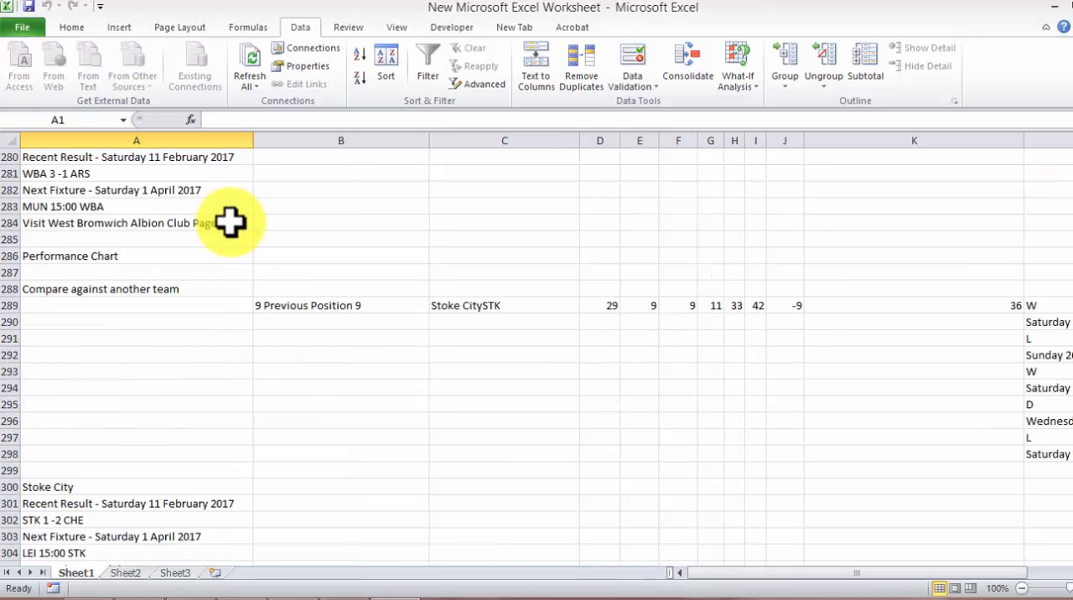
{"action": "left_click_drag", "start_coordinate": [1072, 216], "coordinate": [1072, 313]}
{"action": "left_click_drag", "start_coordinate": [1072, 388], "coordinate": [1072, 151]}
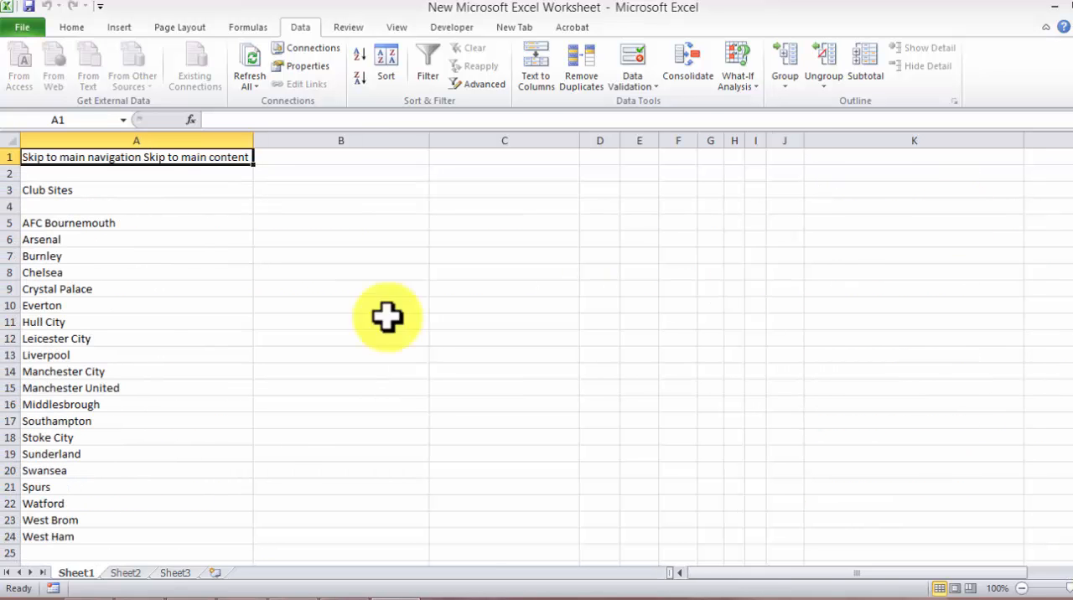
{"action": "scroll", "coordinate": [218, 230], "scroll_direction": "down", "scroll_amount": 12}
{"action": "scroll", "coordinate": [228, 235], "scroll_direction": "up", "scroll_amount": 10}
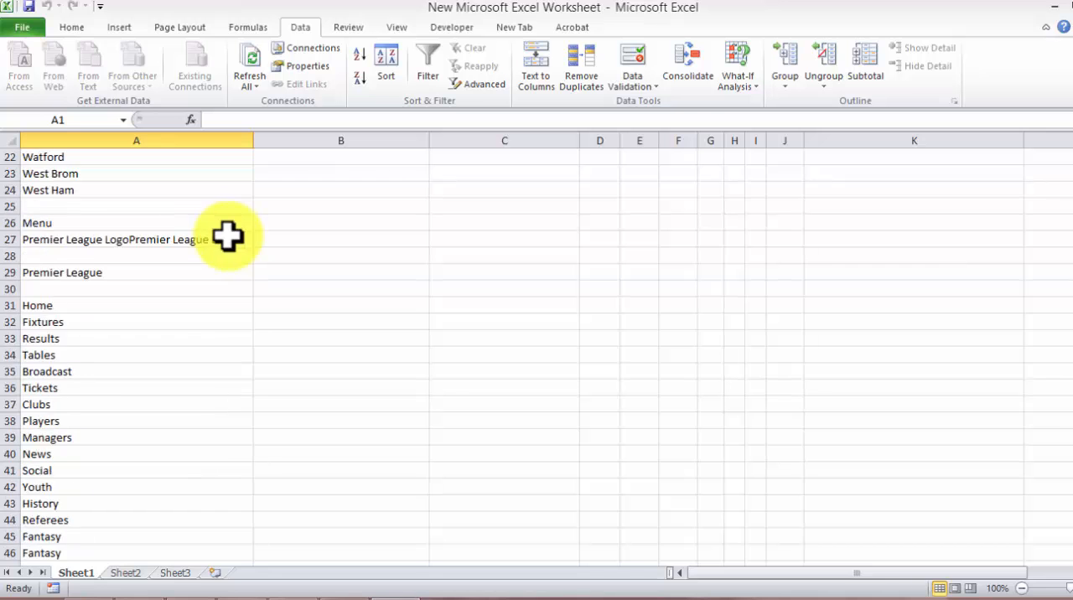
{"action": "scroll", "coordinate": [228, 237], "scroll_direction": "up", "scroll_amount": 2}
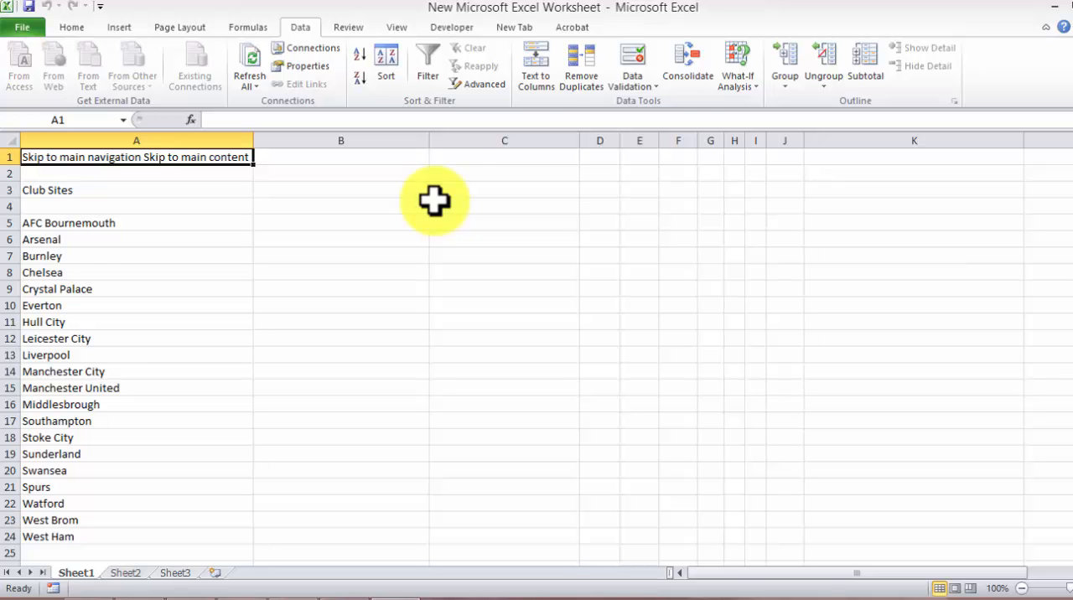
Step: Close the workbook without saving the imported Premier League data
{"action": "left_click", "coordinate": [1071, 6]}
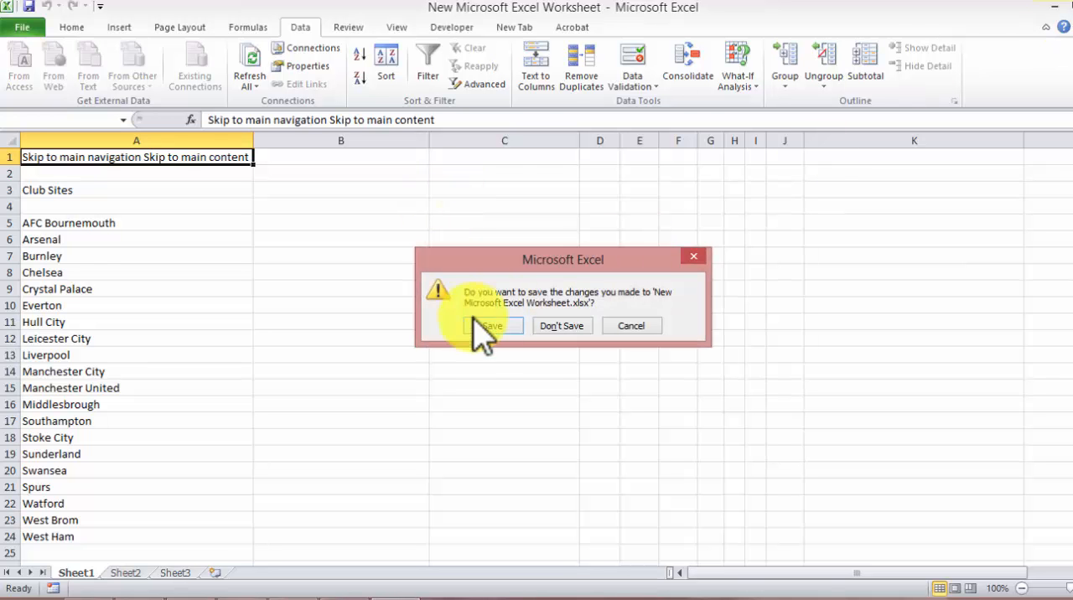
{"action": "left_click", "coordinate": [558, 326]}
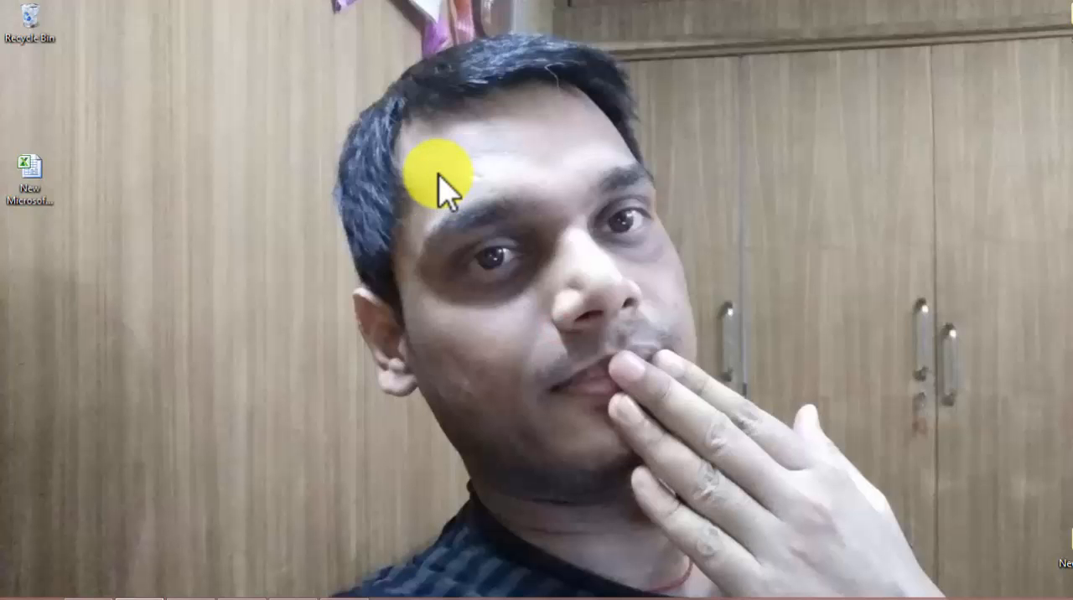